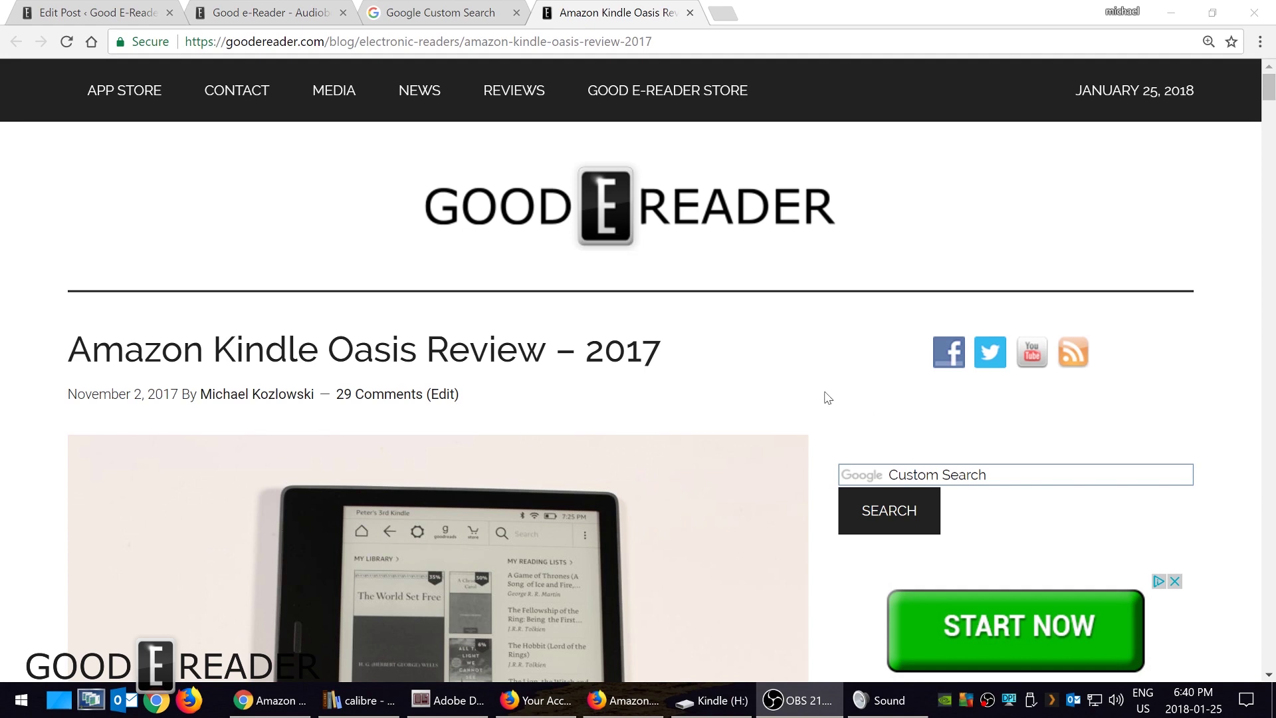
- View the Kindle (H:) drive's documents, audible and voice folders, then minimize its window
scroll(839, 390, "down", 2)
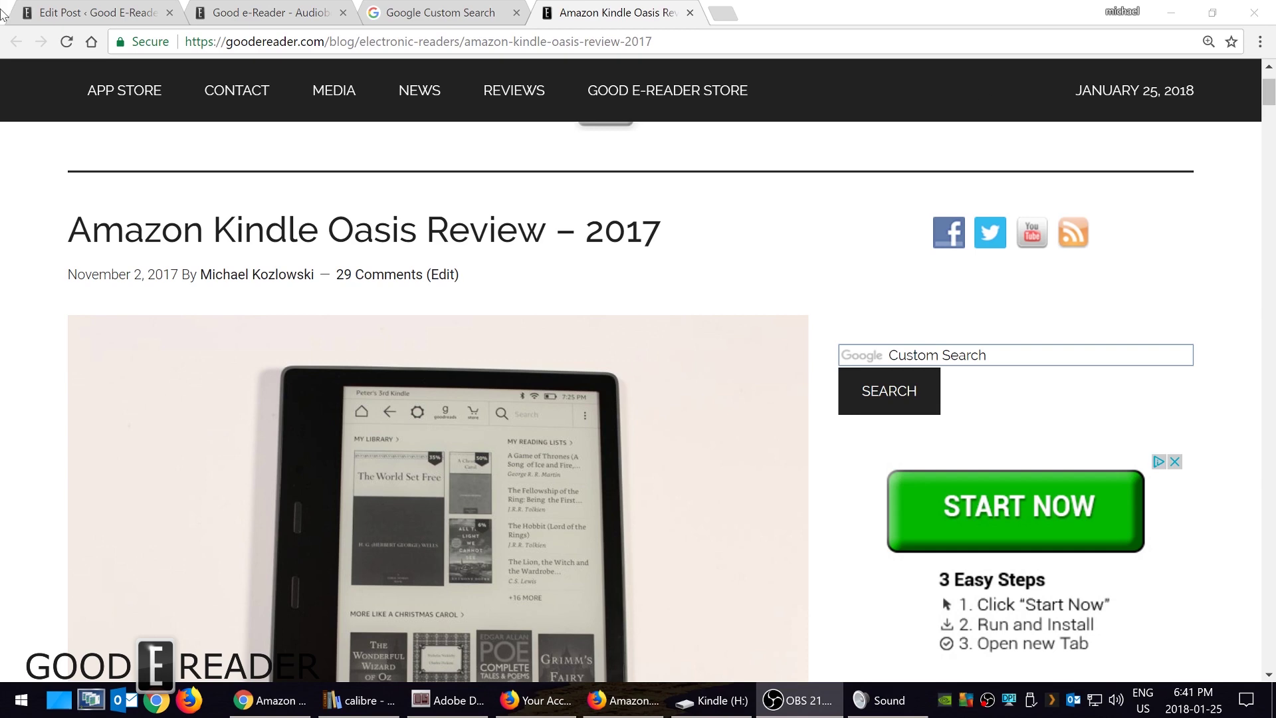
scroll(660, 442, "down", 3)
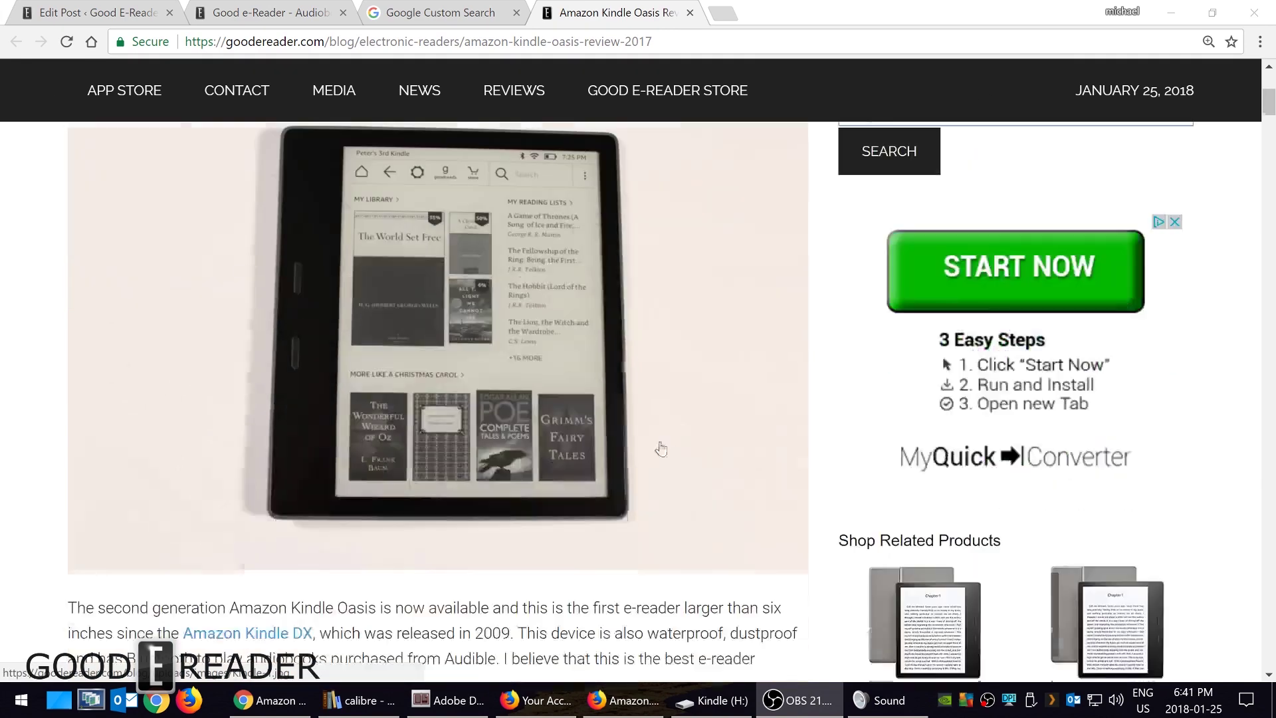
scroll(659, 449, "down", 4)
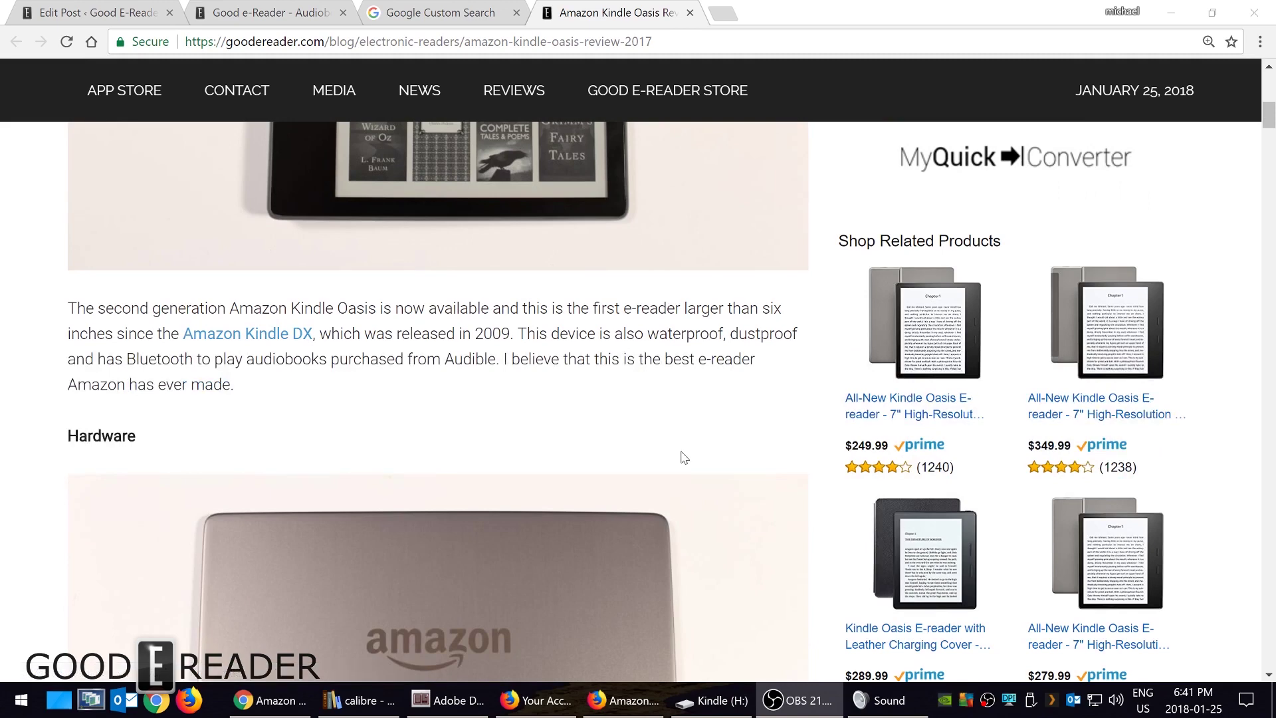
scroll(684, 457, "down", 8)
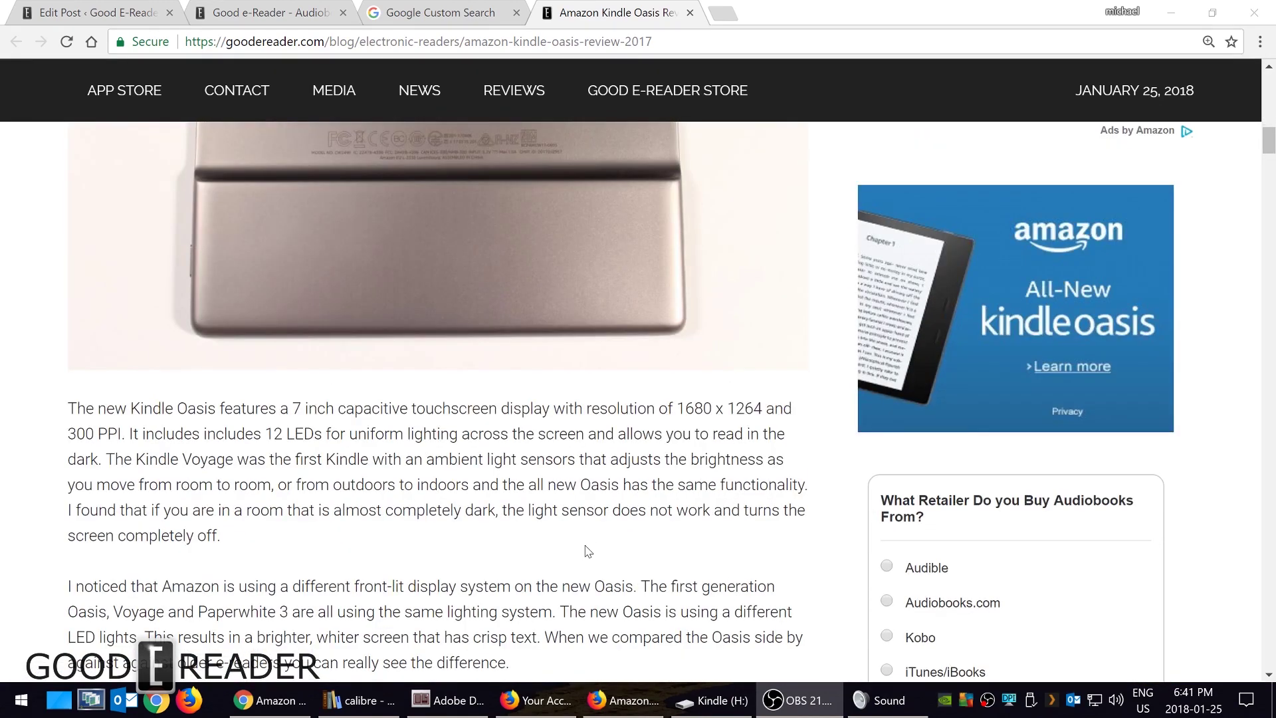
scroll(588, 551, "down", 1)
scroll(593, 511, "down", 1)
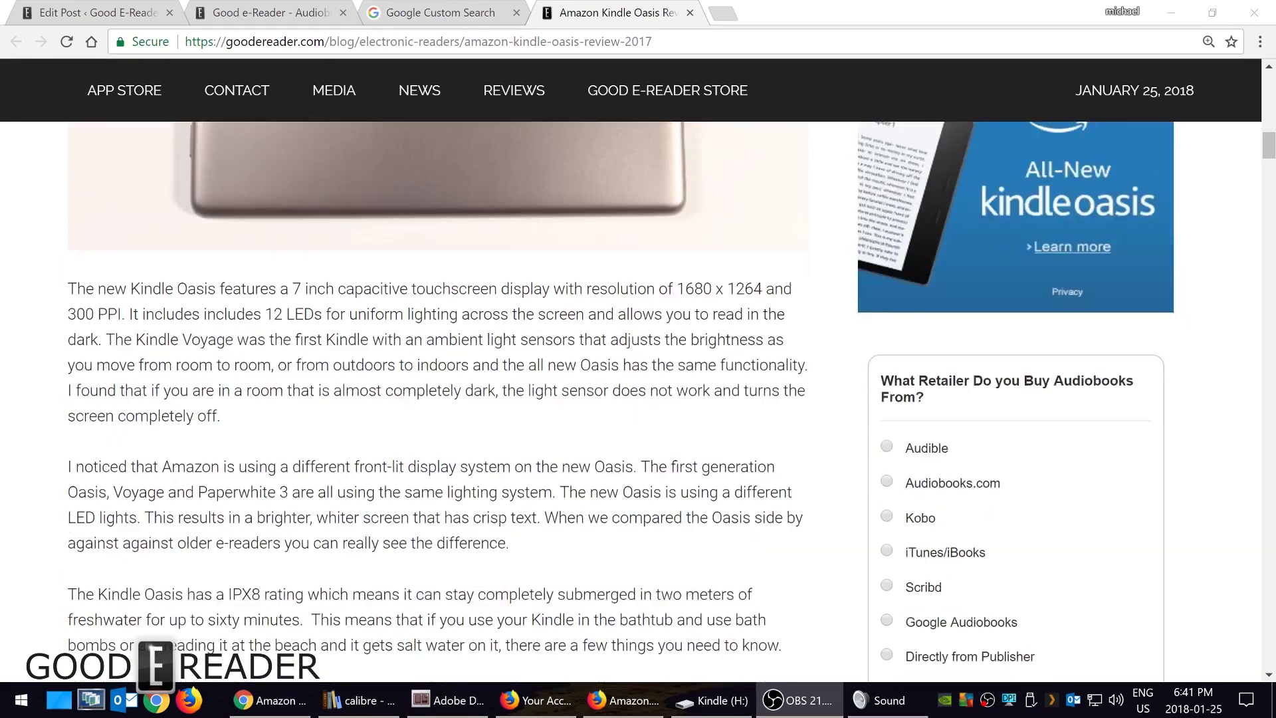
scroll(613, 551, "down", 2)
scroll(613, 550, "up", 5)
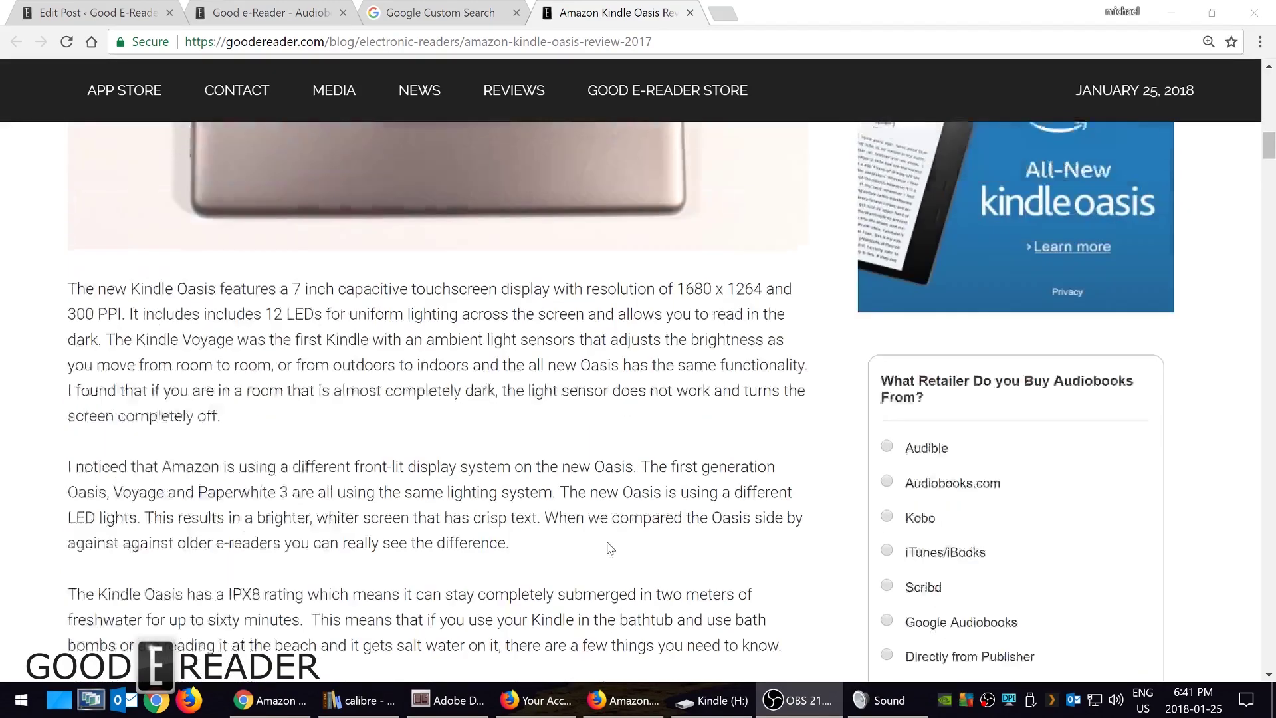
scroll(610, 547, "up", 6)
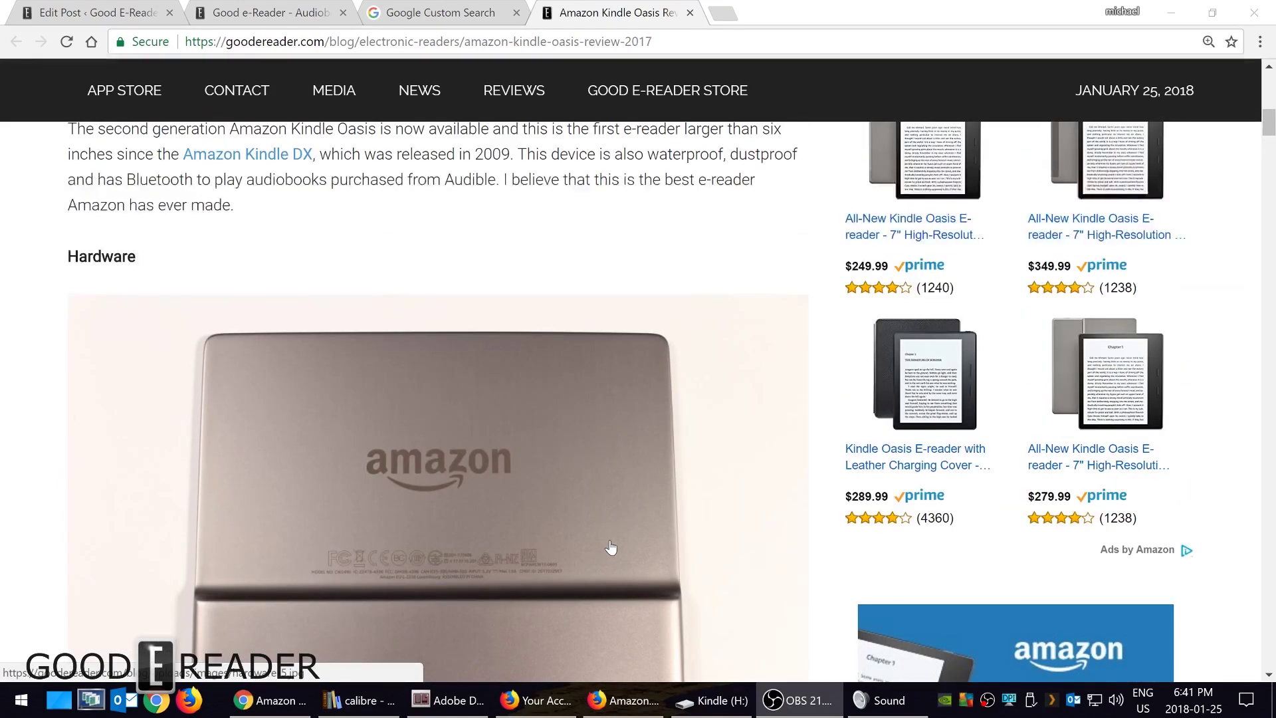
scroll(610, 548, "up", 15)
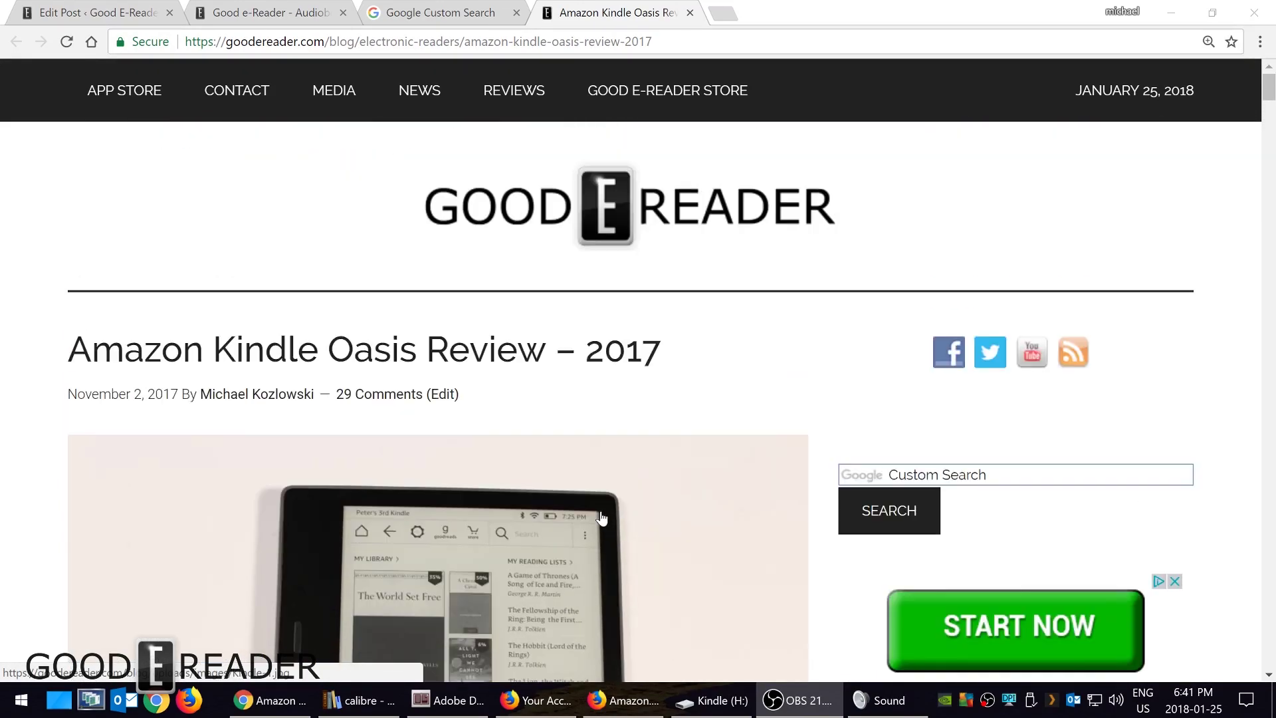
left_click(714, 699)
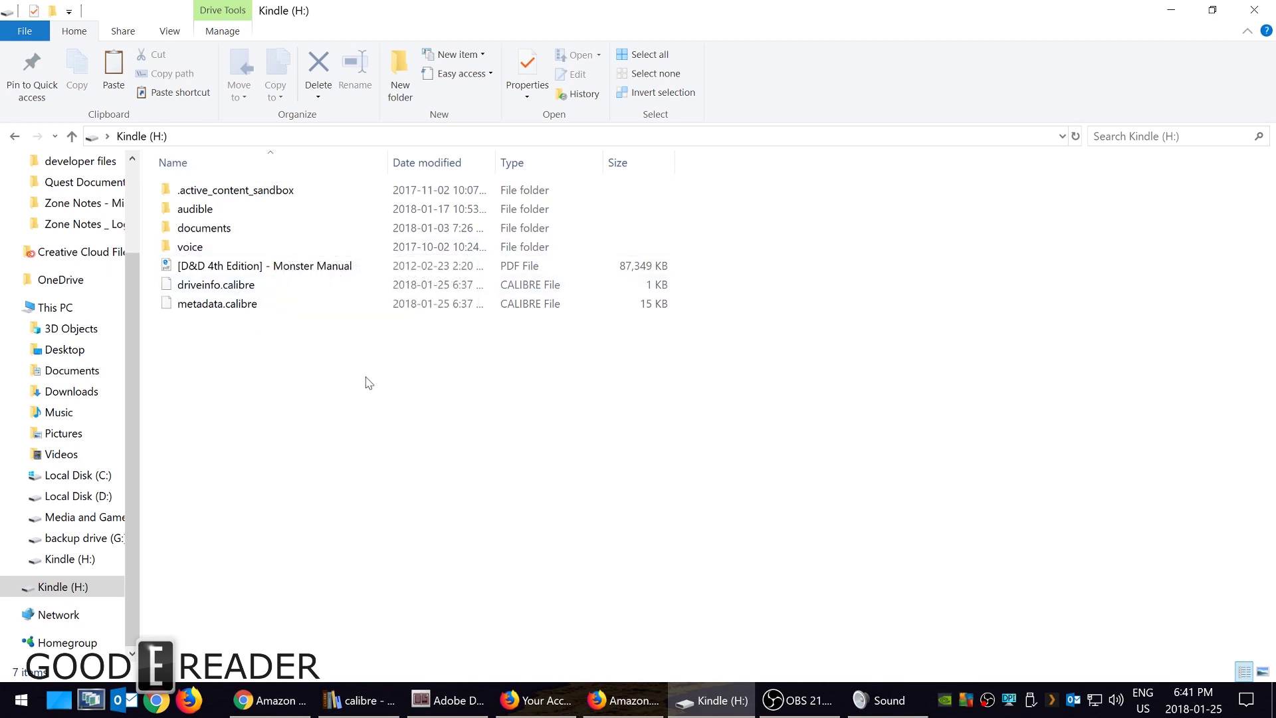
left_click(1167, 14)
- Bring up Amazon's Send to Kindle by E-mail page and scroll to Supported File Types
left_click(596, 699)
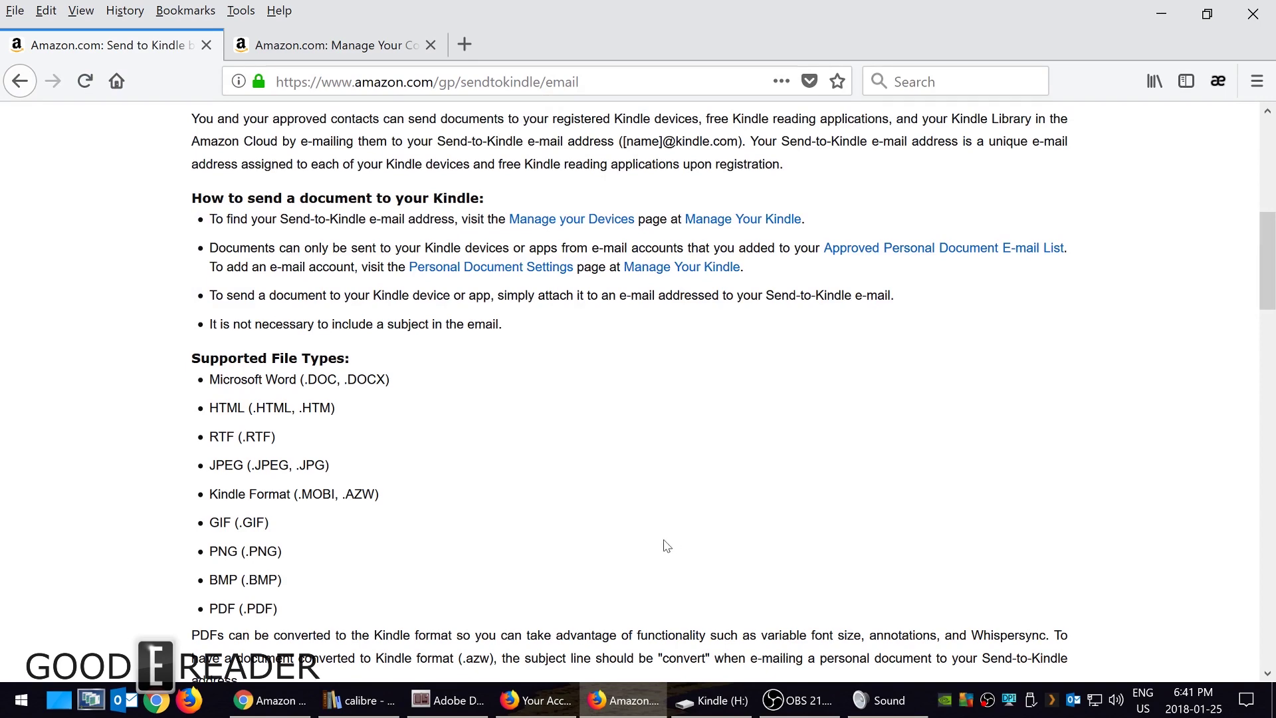
scroll(666, 546, "up", 3)
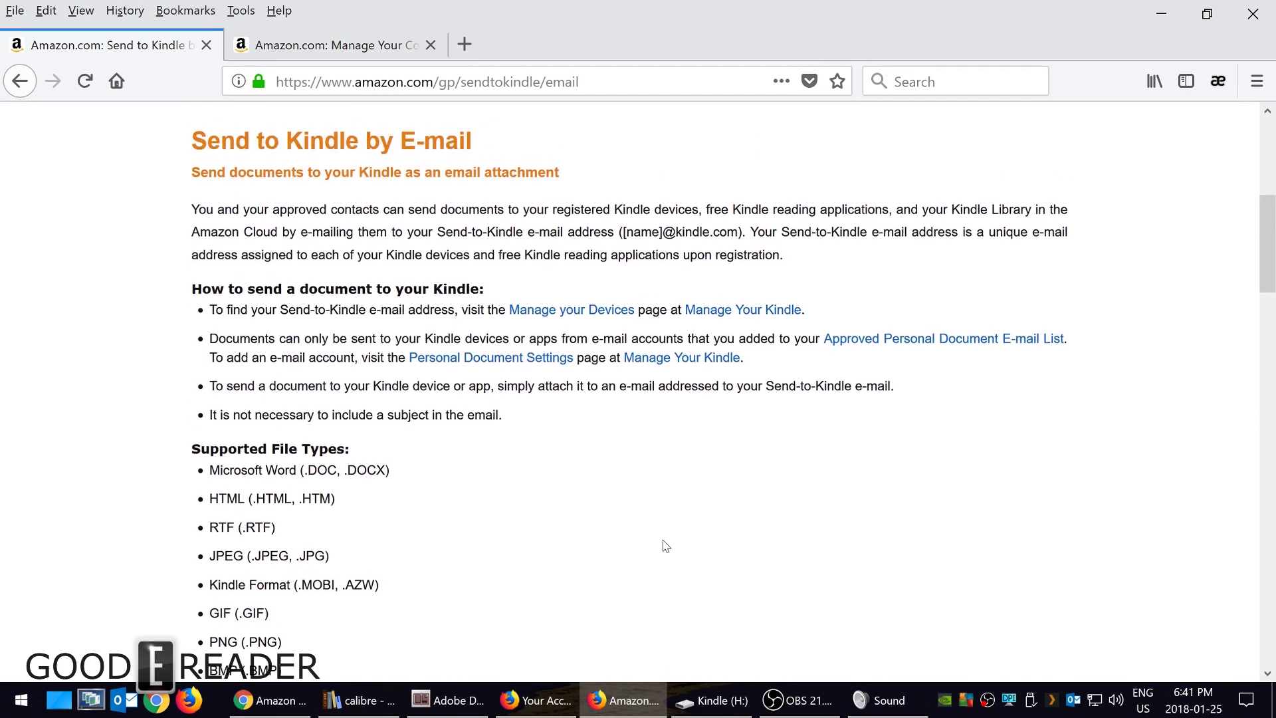
scroll(666, 546, "down", 2)
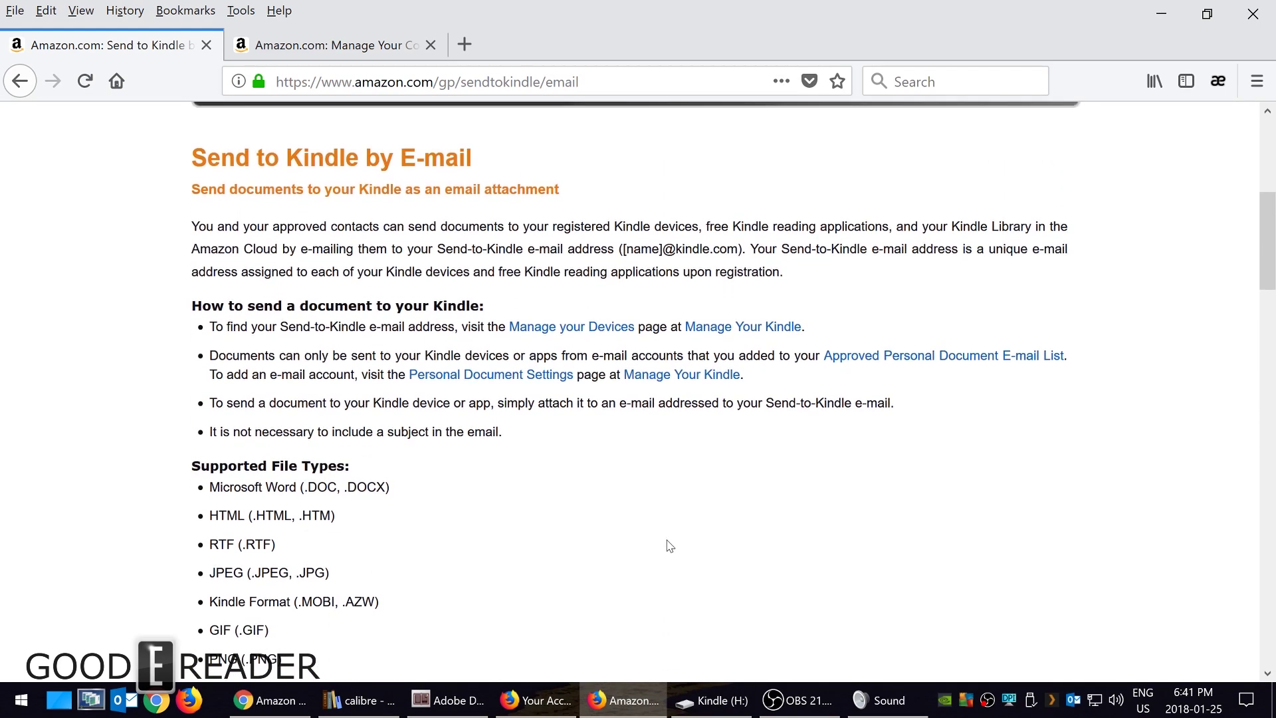
scroll(664, 545, "up", 1)
scroll(518, 533, "down", 1)
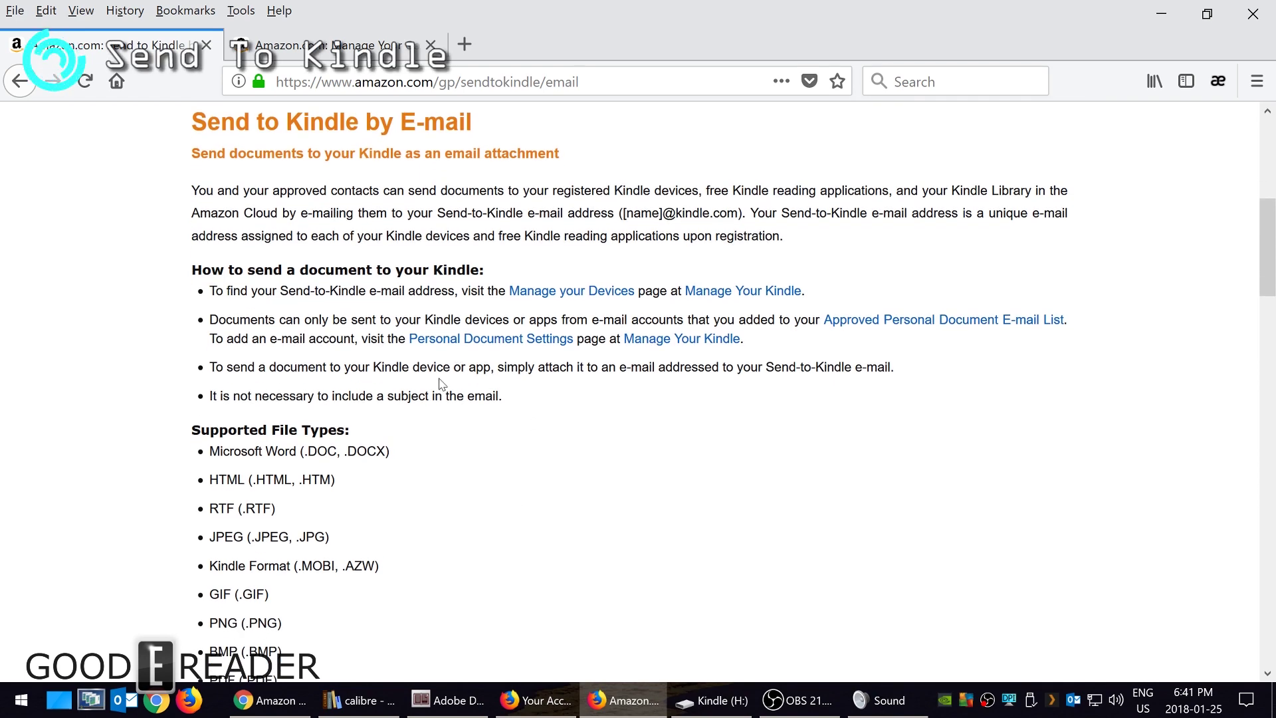
scroll(616, 449, "down", 2)
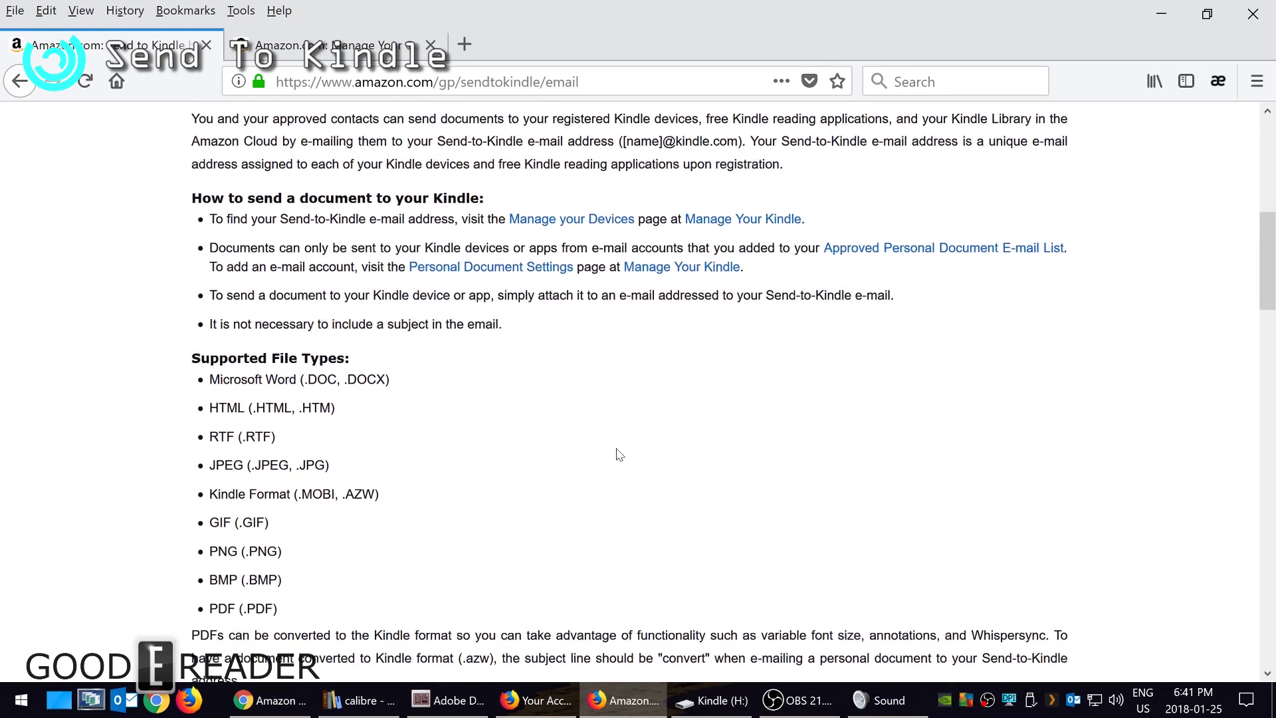
scroll(607, 455, "down", 2)
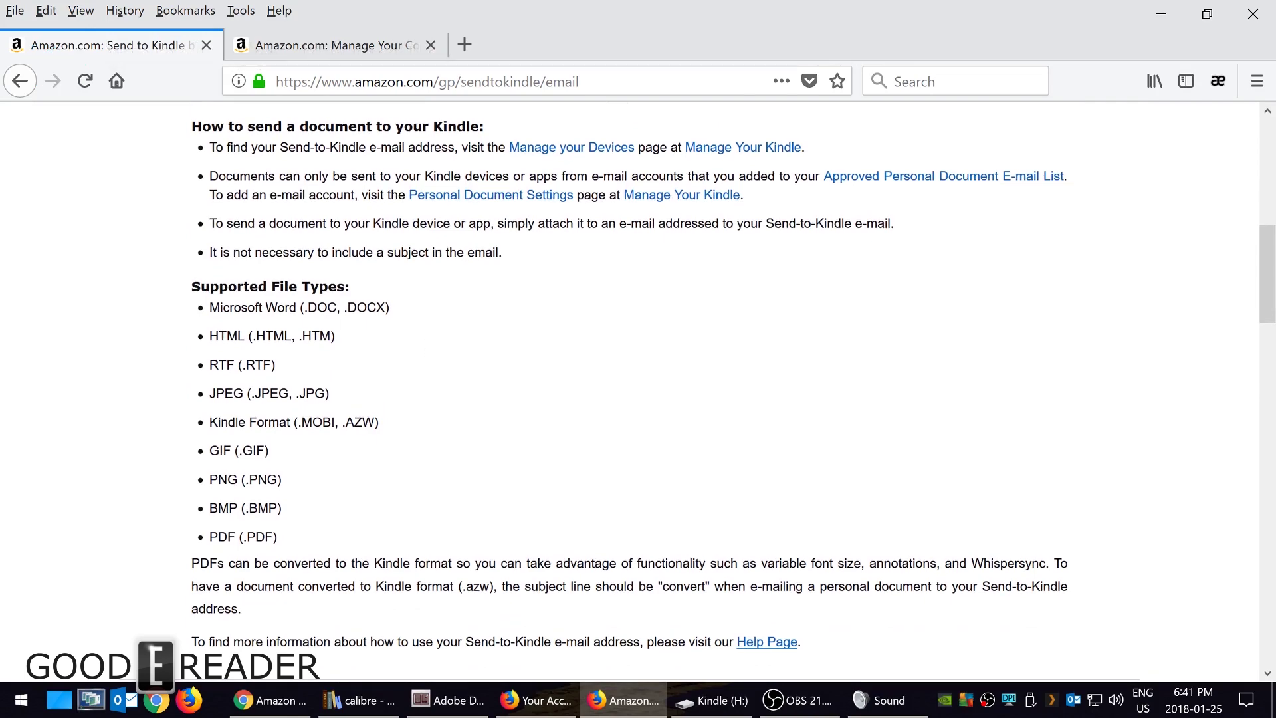
scroll(430, 376, "down", 1)
scroll(210, 380, "down", 2)
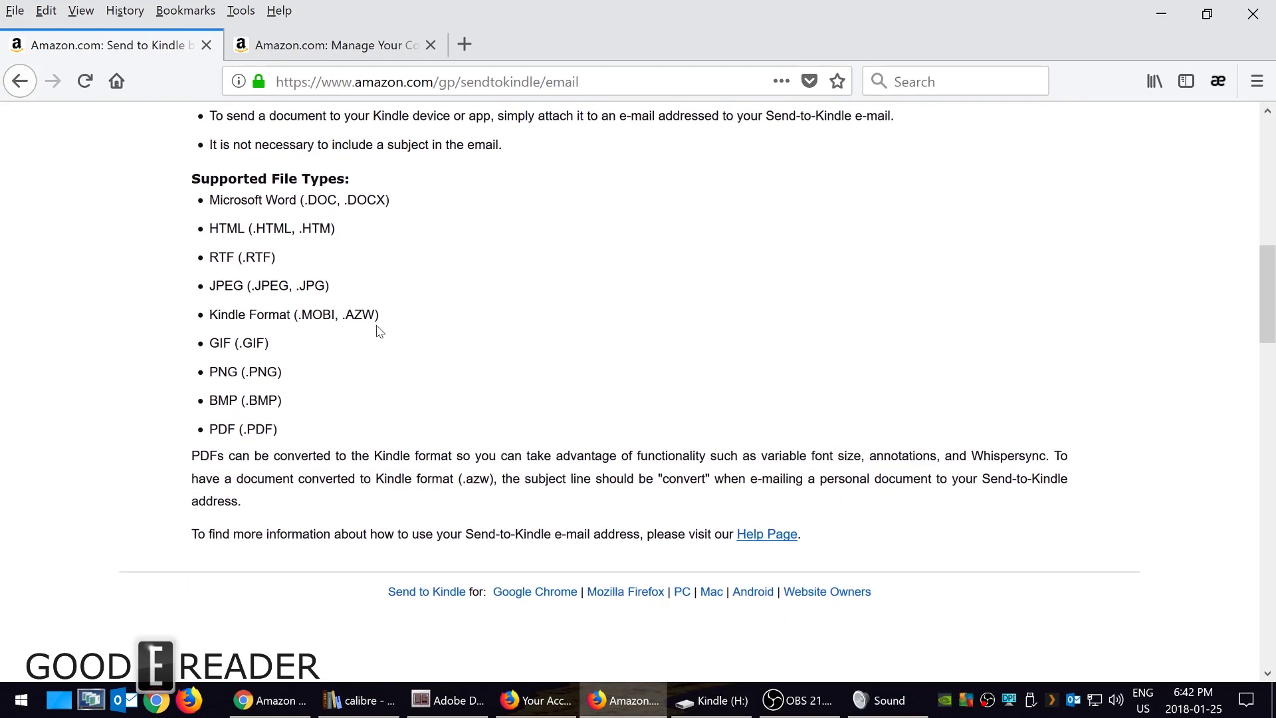
- Highlight the supported '.MOBI, .AZW' formats and scroll back up the page
left_click_drag(297, 315, 374, 314)
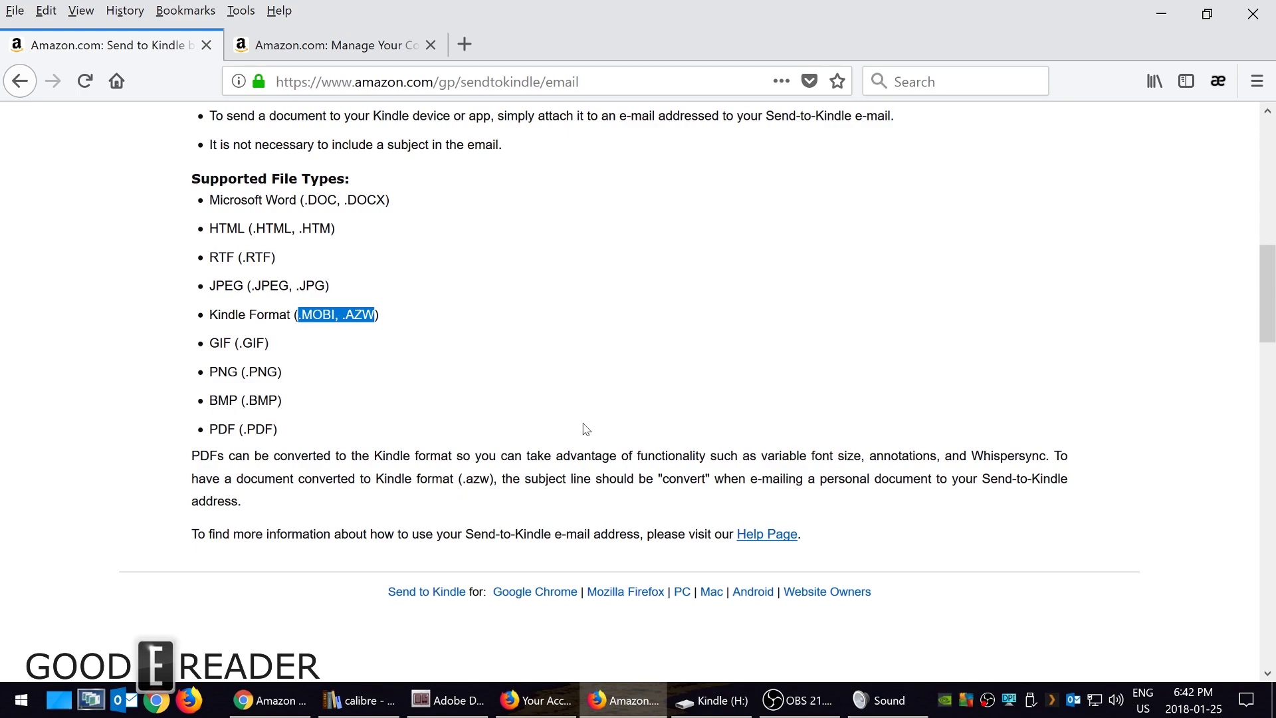
scroll(527, 420, "up", 4)
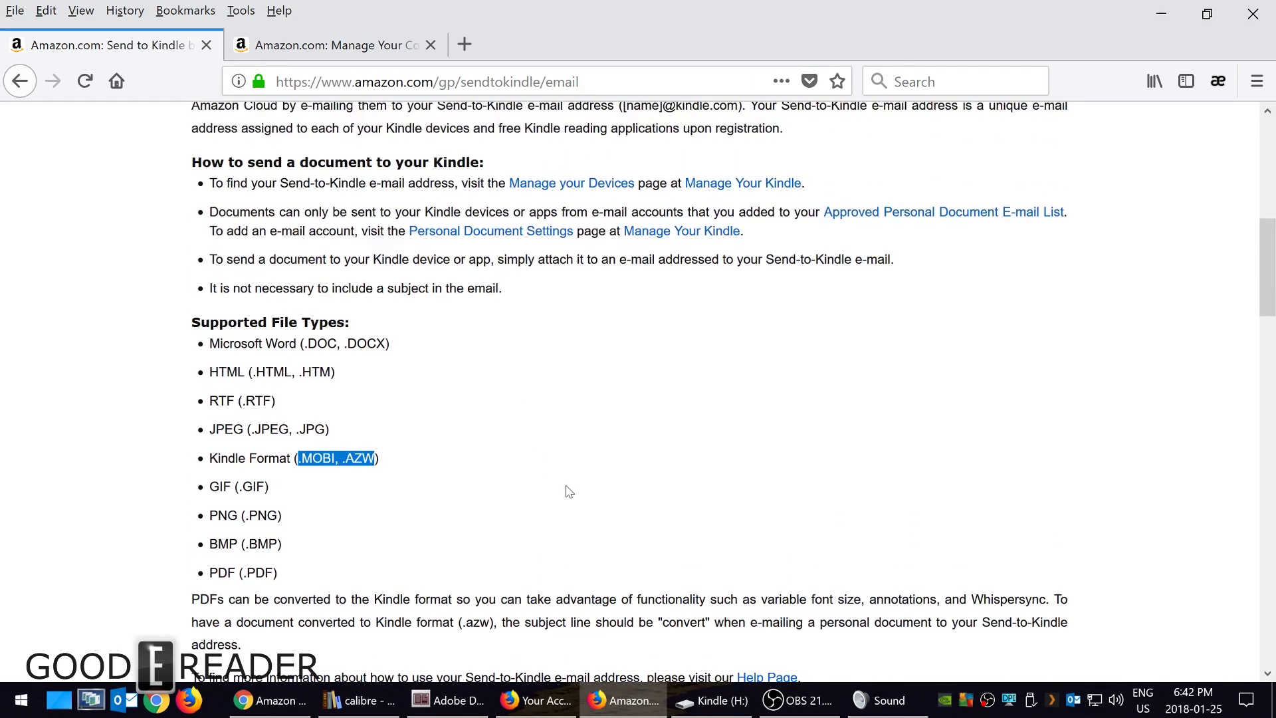
scroll(568, 491, "up", 12)
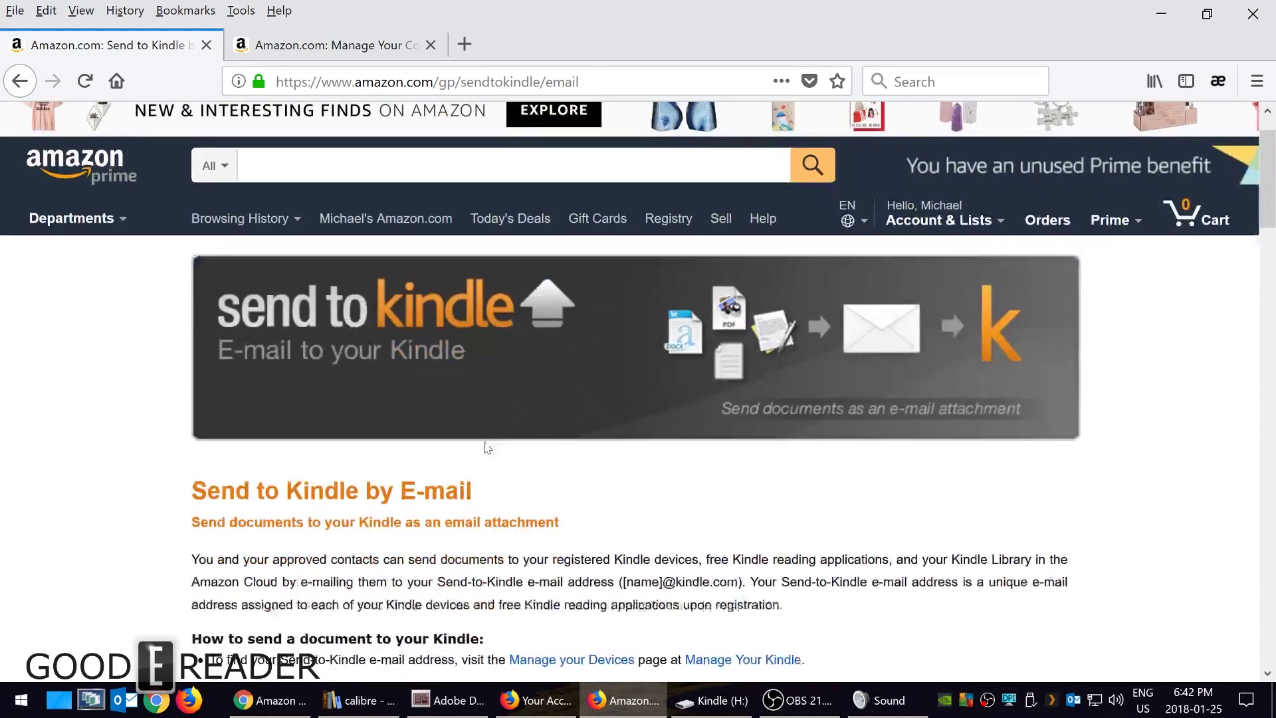
scroll(487, 459, "down", 1)
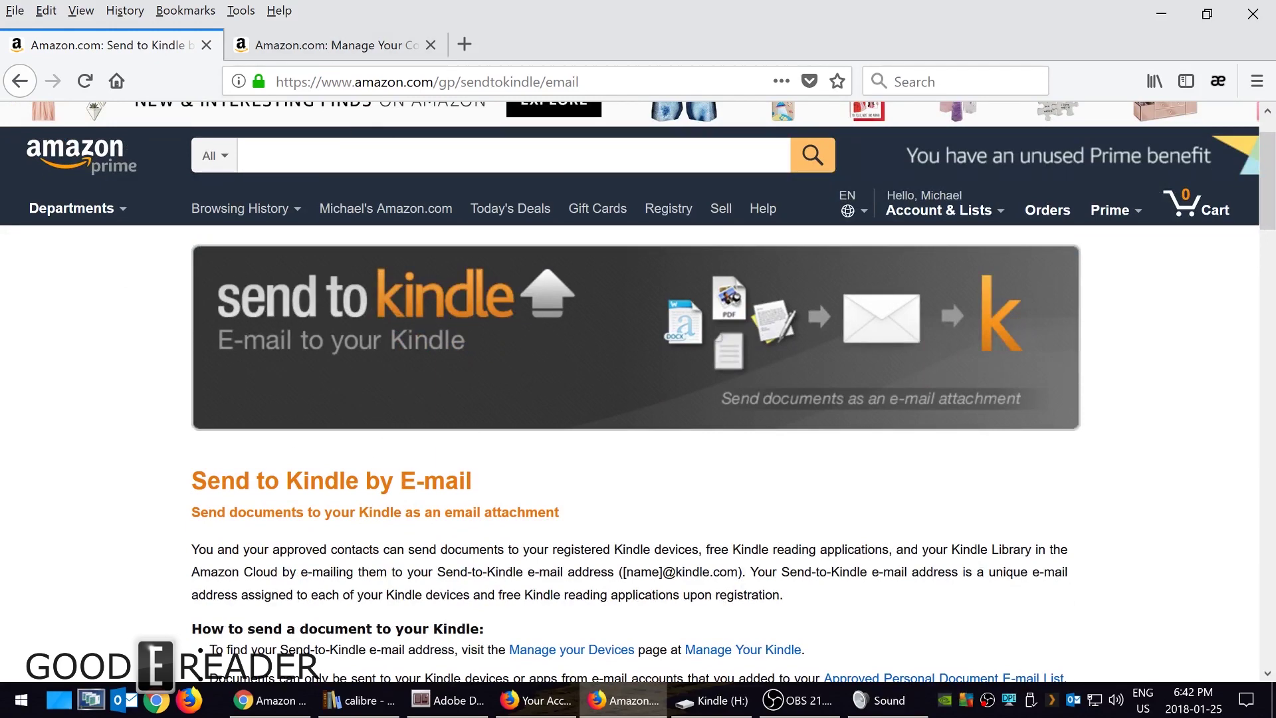
scroll(355, 128, "down", 1)
scroll(386, 209, "down", 1)
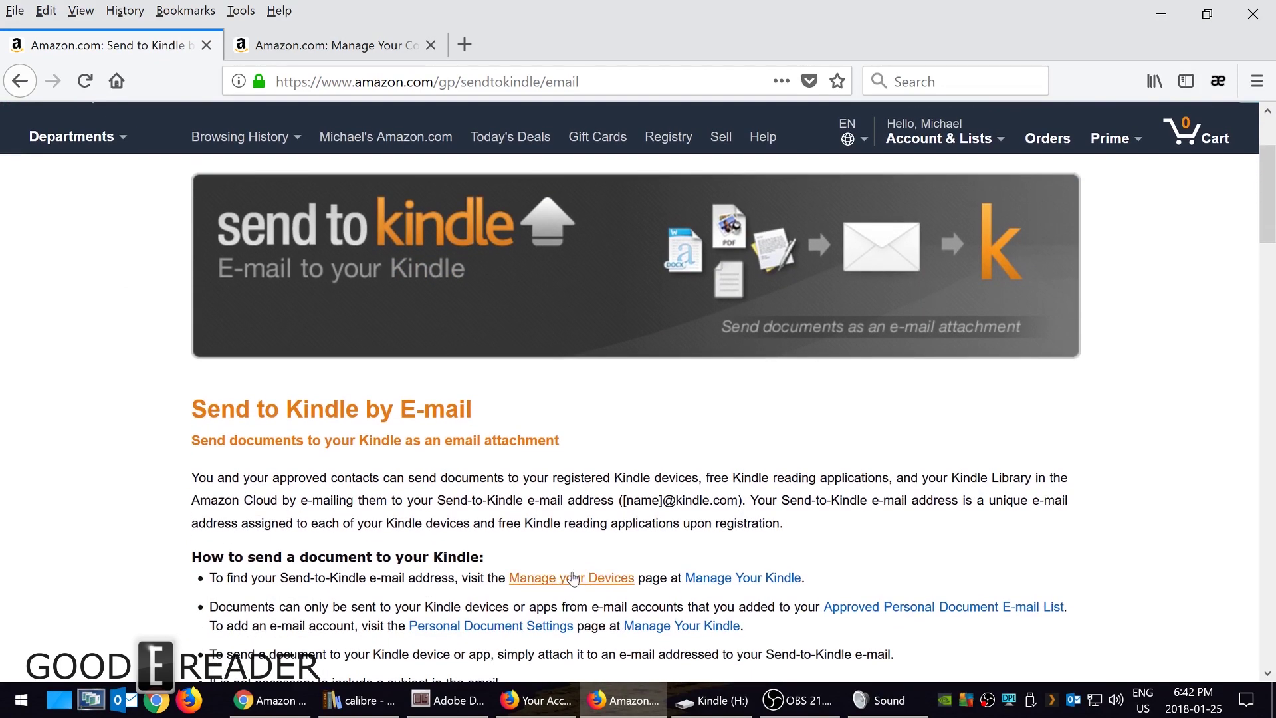
- Open the registered devices list and scroll through it to find Good E-Reader
left_click(309, 46)
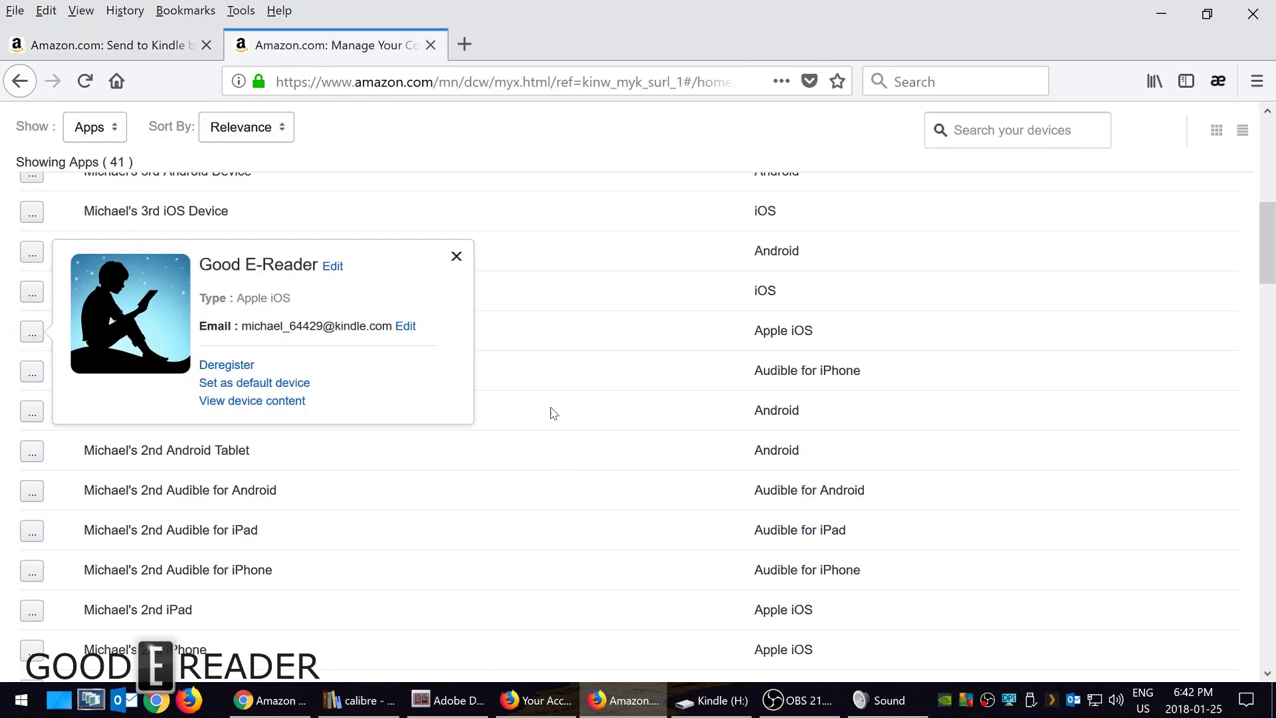
left_click(457, 258)
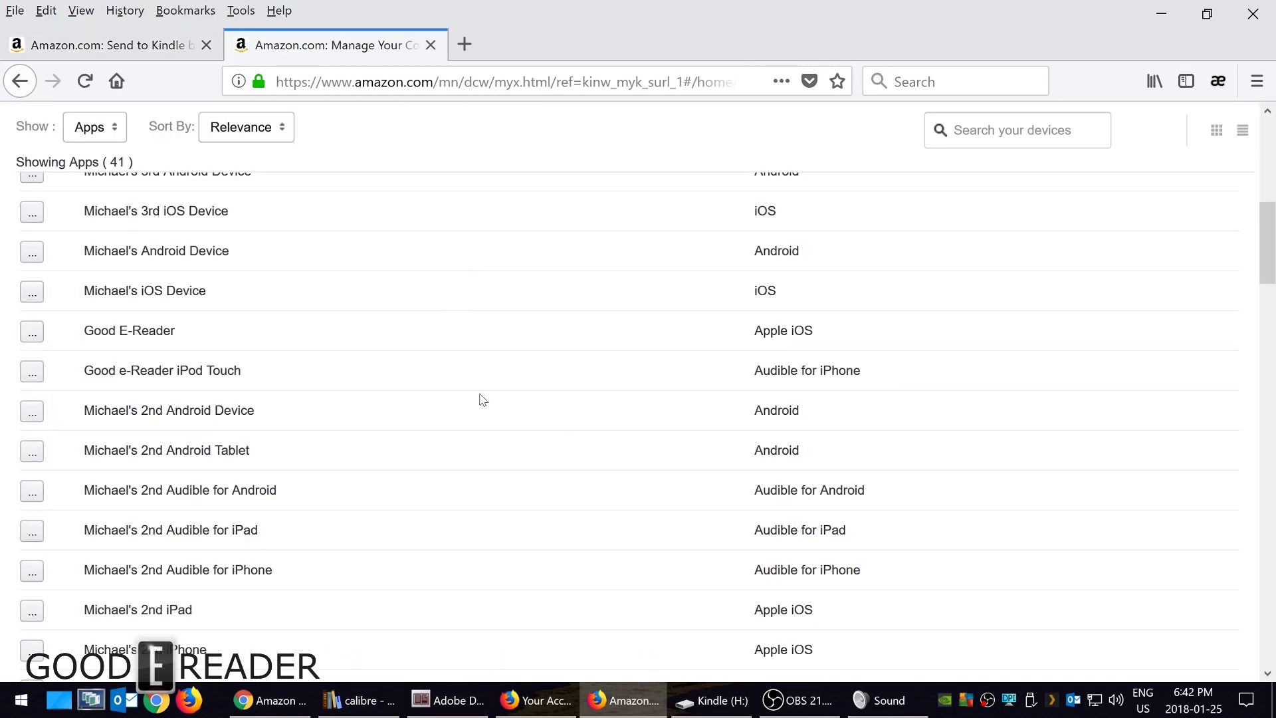
scroll(479, 395, "up", 4)
scroll(482, 412, "down", 3)
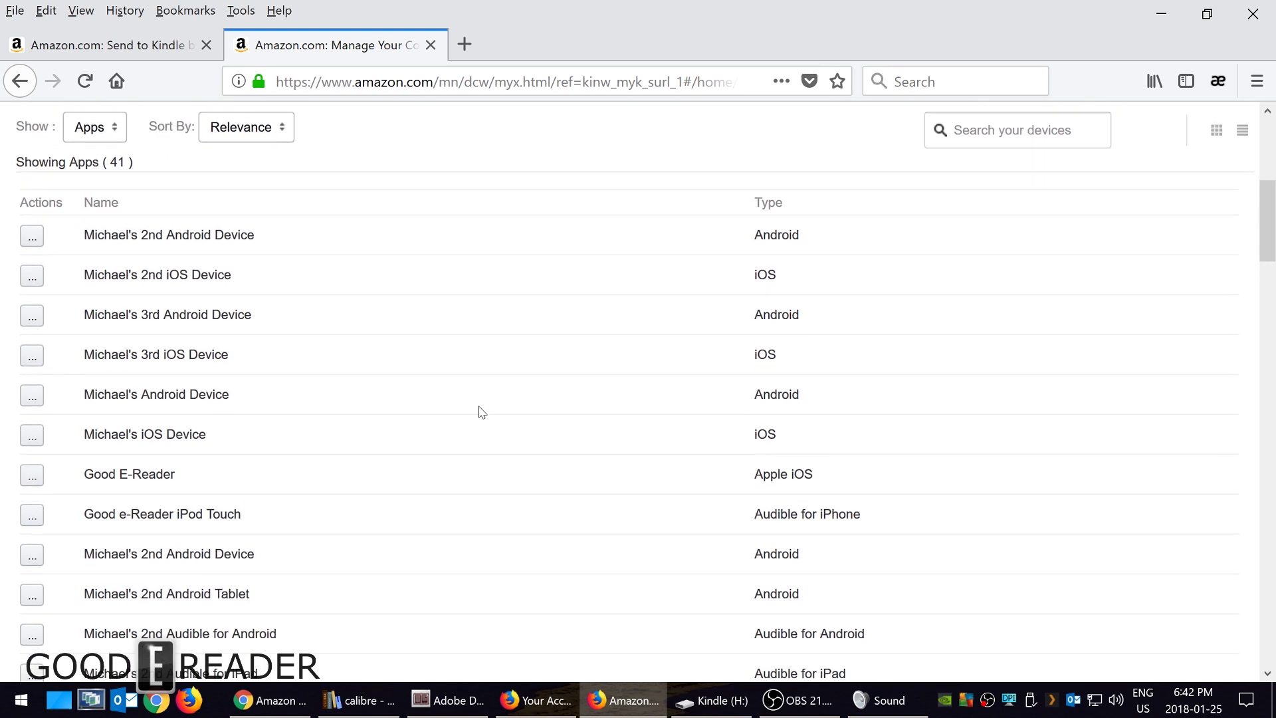
scroll(477, 415, "down", 5)
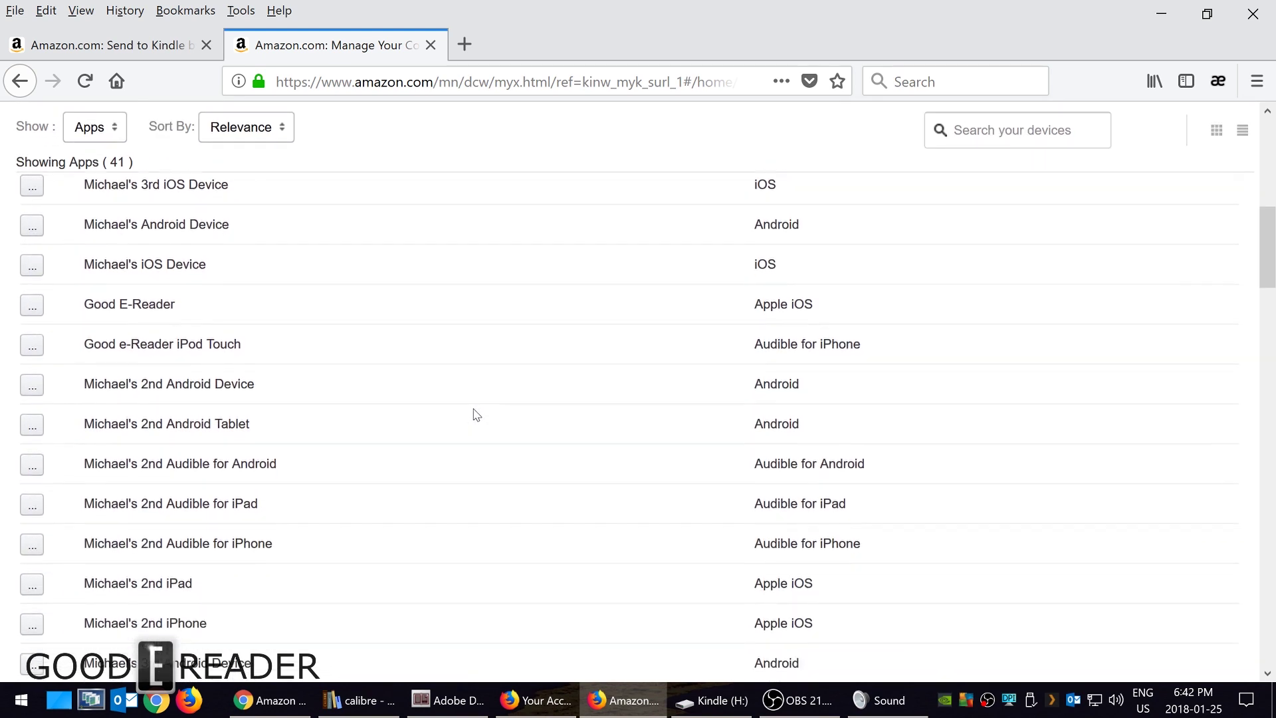
scroll(477, 415, "down", 7)
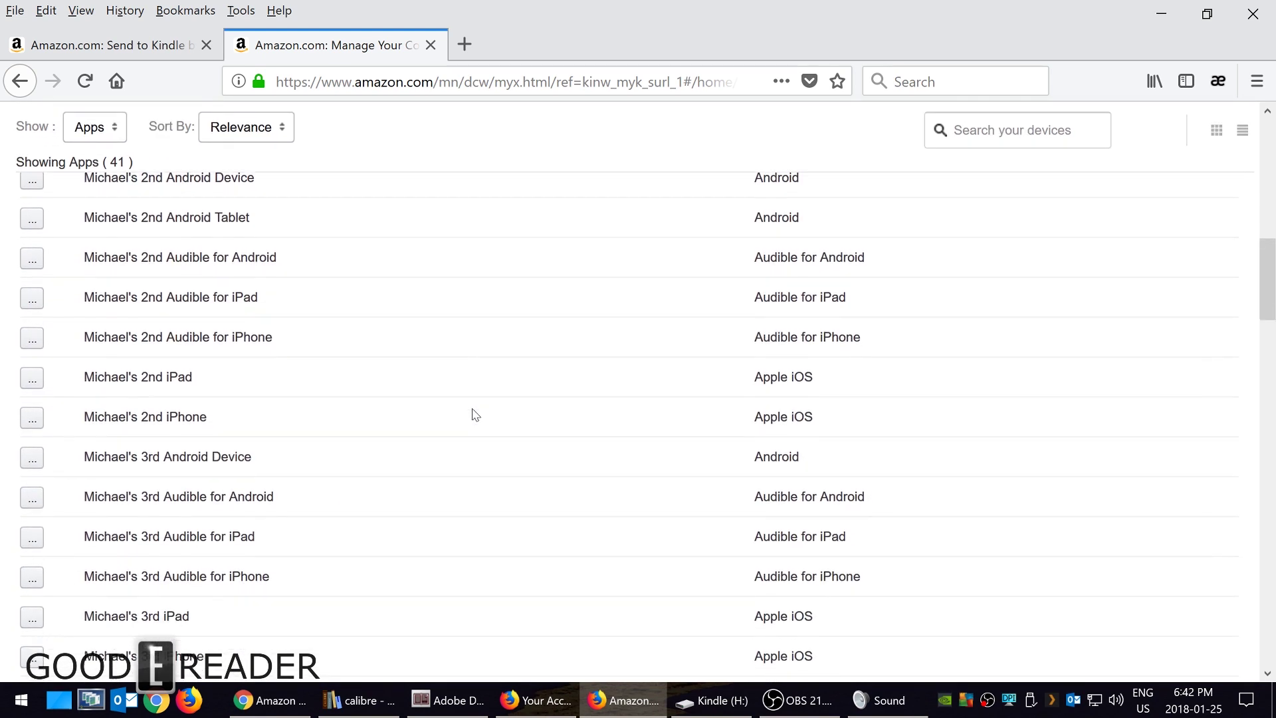
scroll(474, 415, "down", 8)
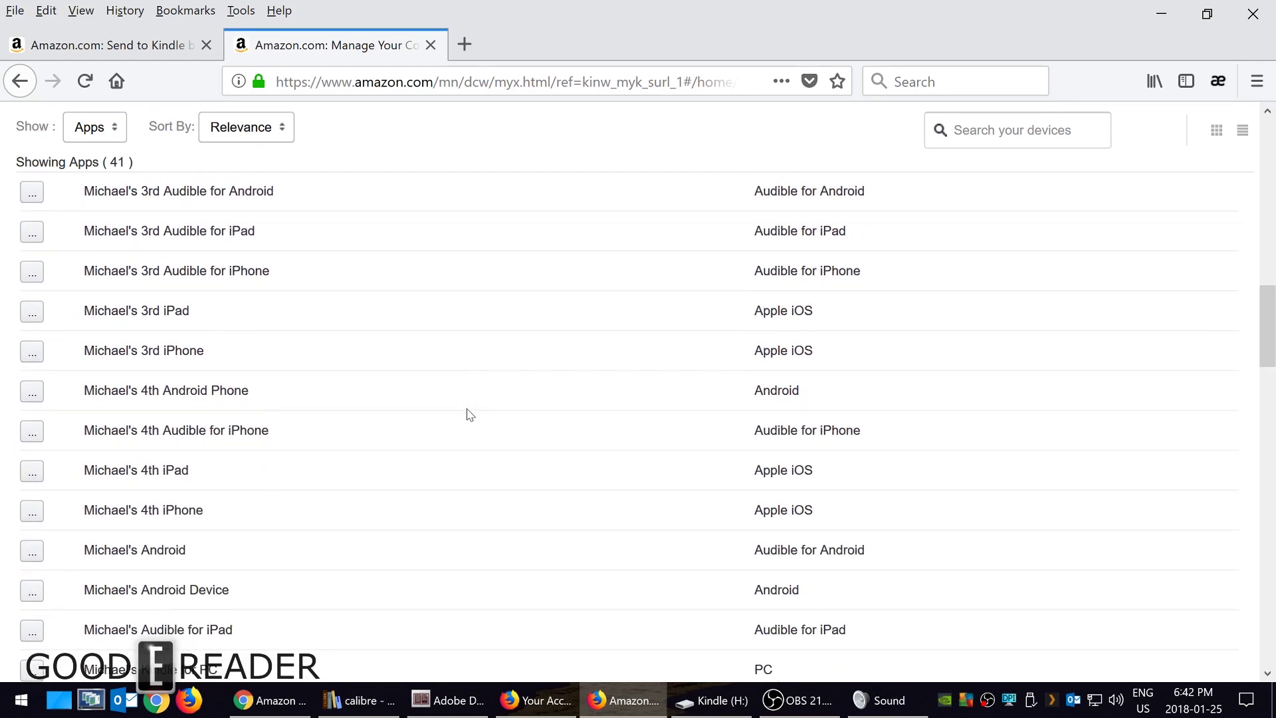
scroll(469, 417, "down", 9)
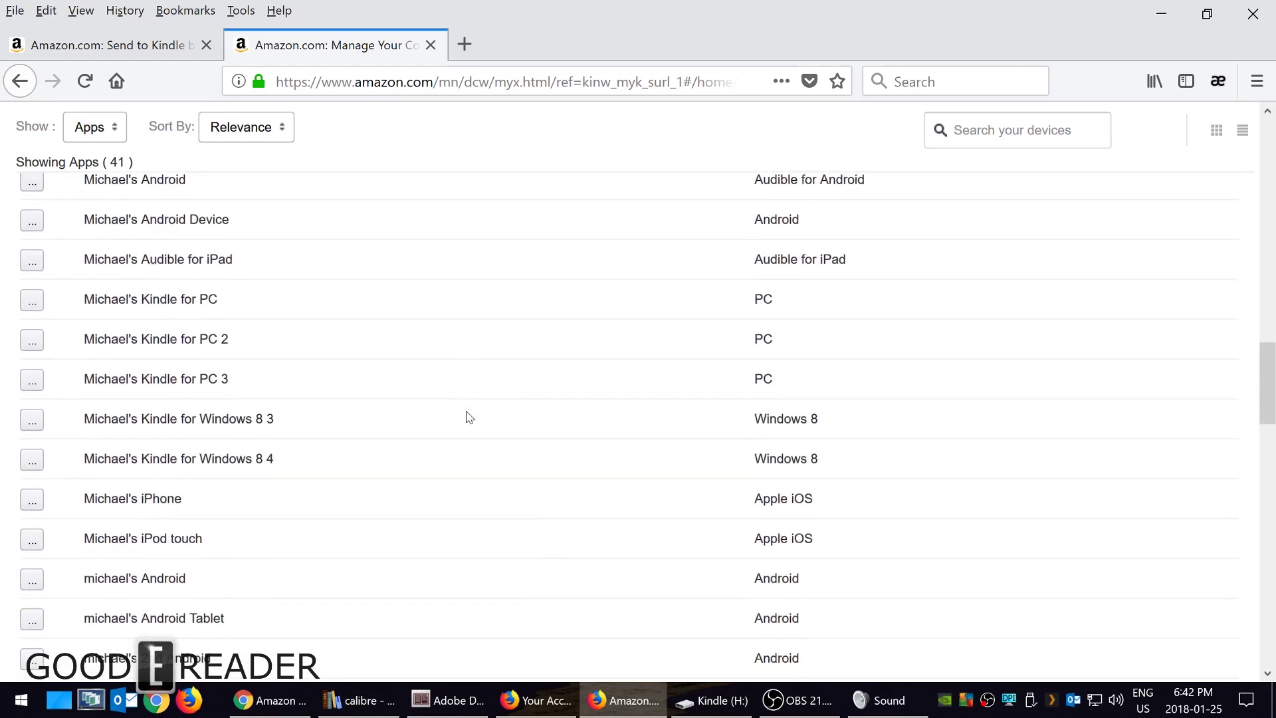
scroll(439, 392, "up", 20)
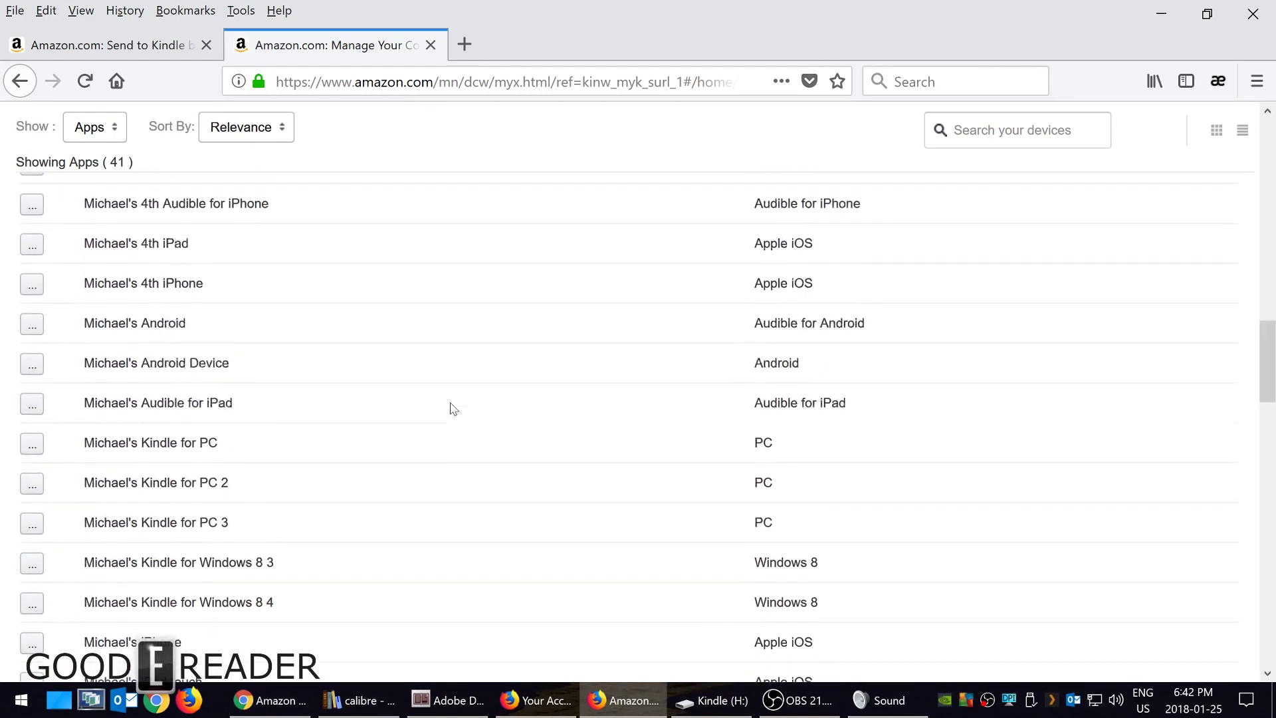
scroll(460, 413, "up", 4)
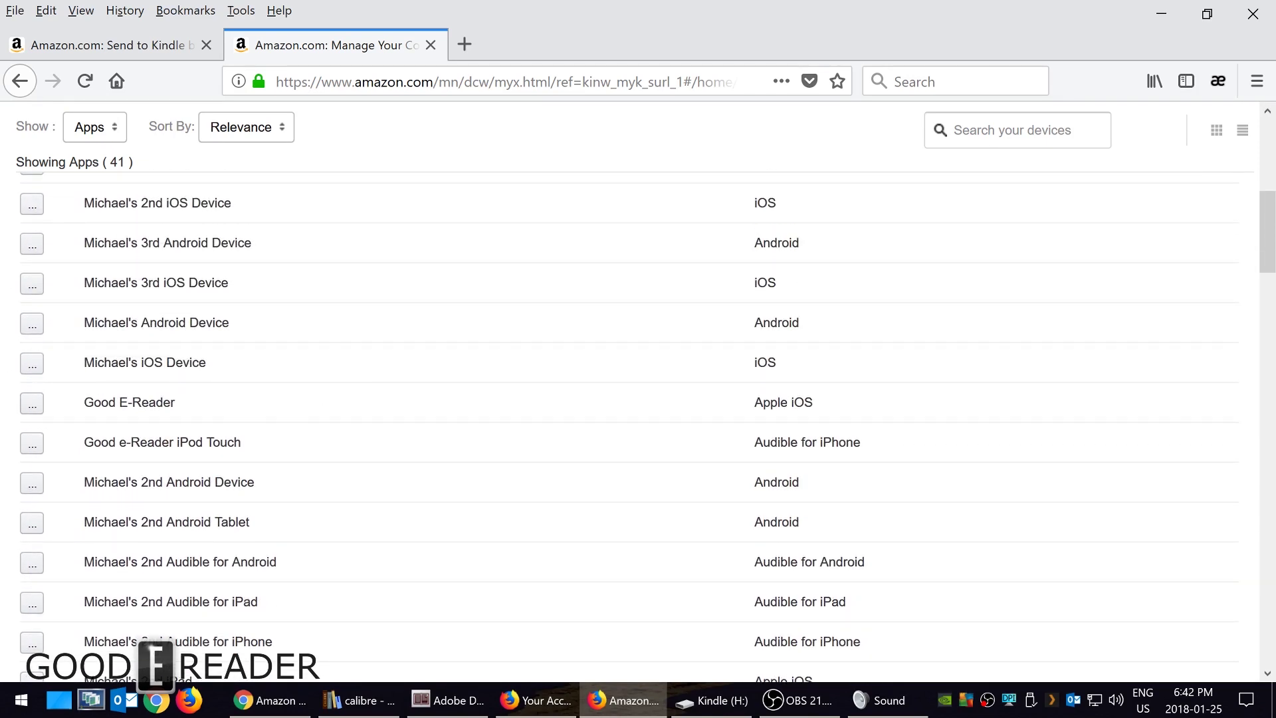
- Select and copy the Good E-Reader device's full Kindle e-mail address for use in Outlook
left_click(30, 404)
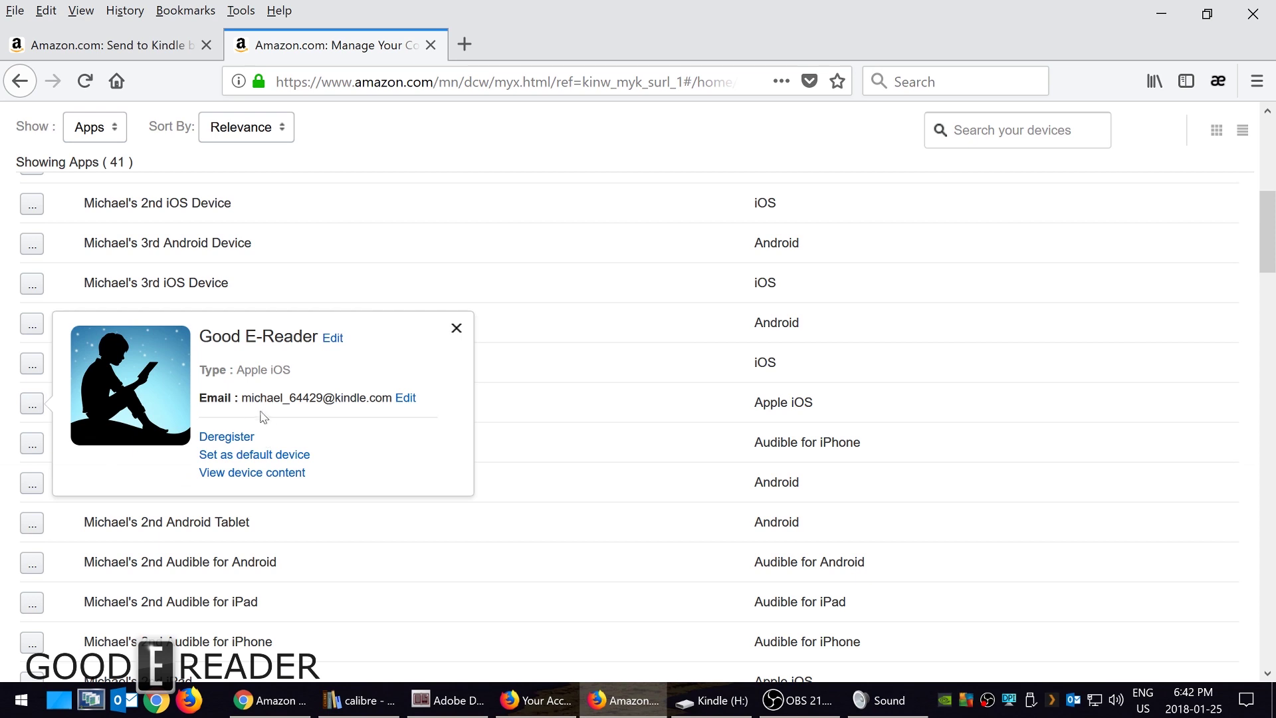
left_click_drag(241, 398, 396, 398)
key("ctrl+c")
right_click(357, 400)
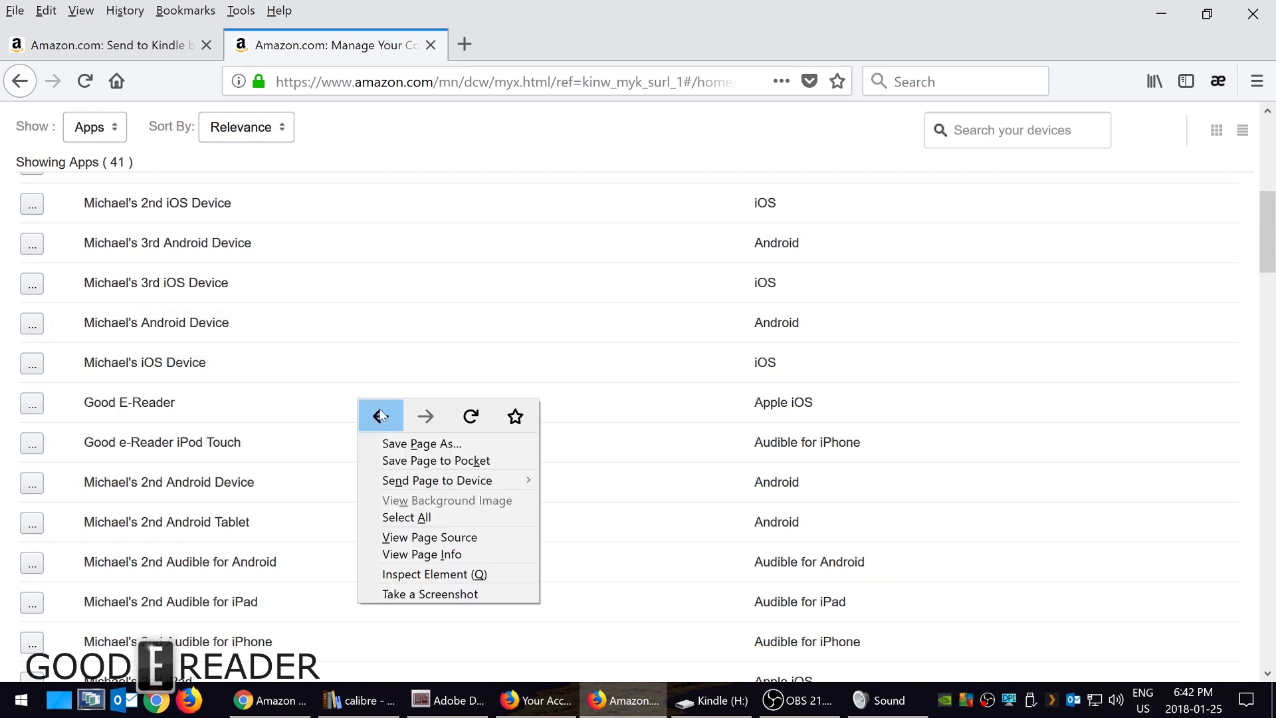
left_click(42, 403)
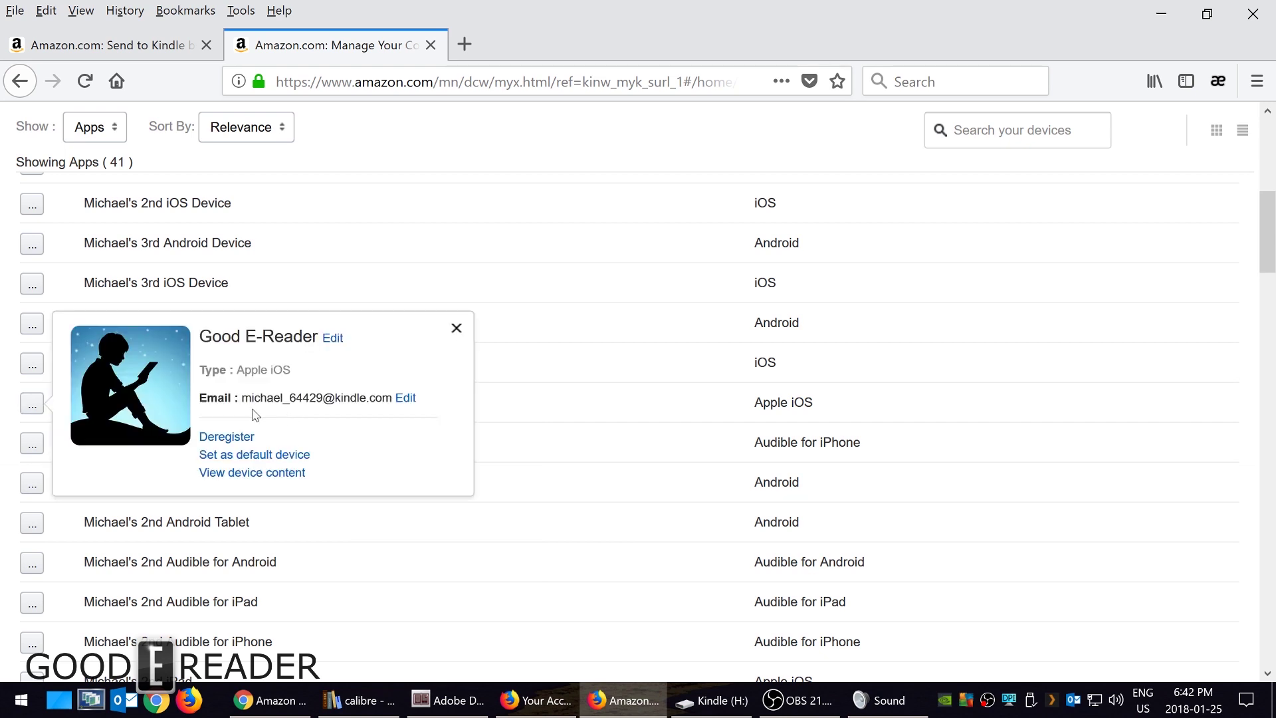
left_click_drag(237, 397, 383, 397)
left_click(384, 398)
left_click_drag(392, 397, 252, 398)
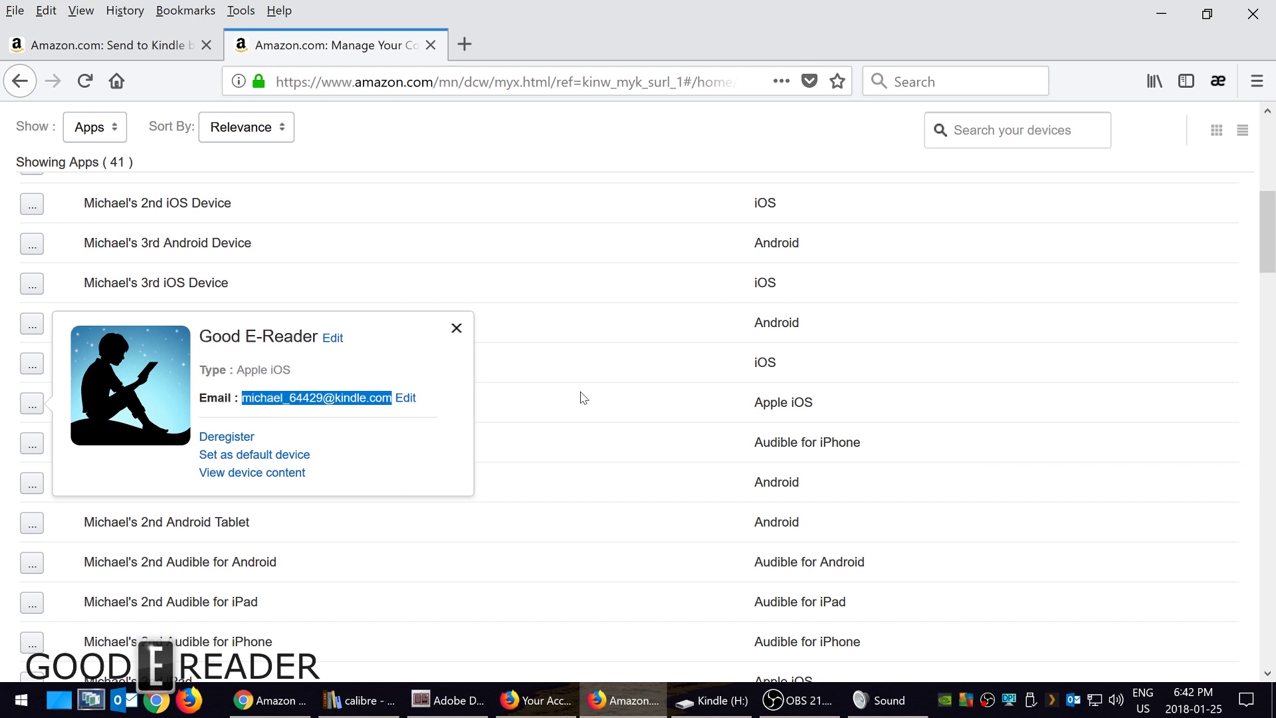
left_click(1073, 705)
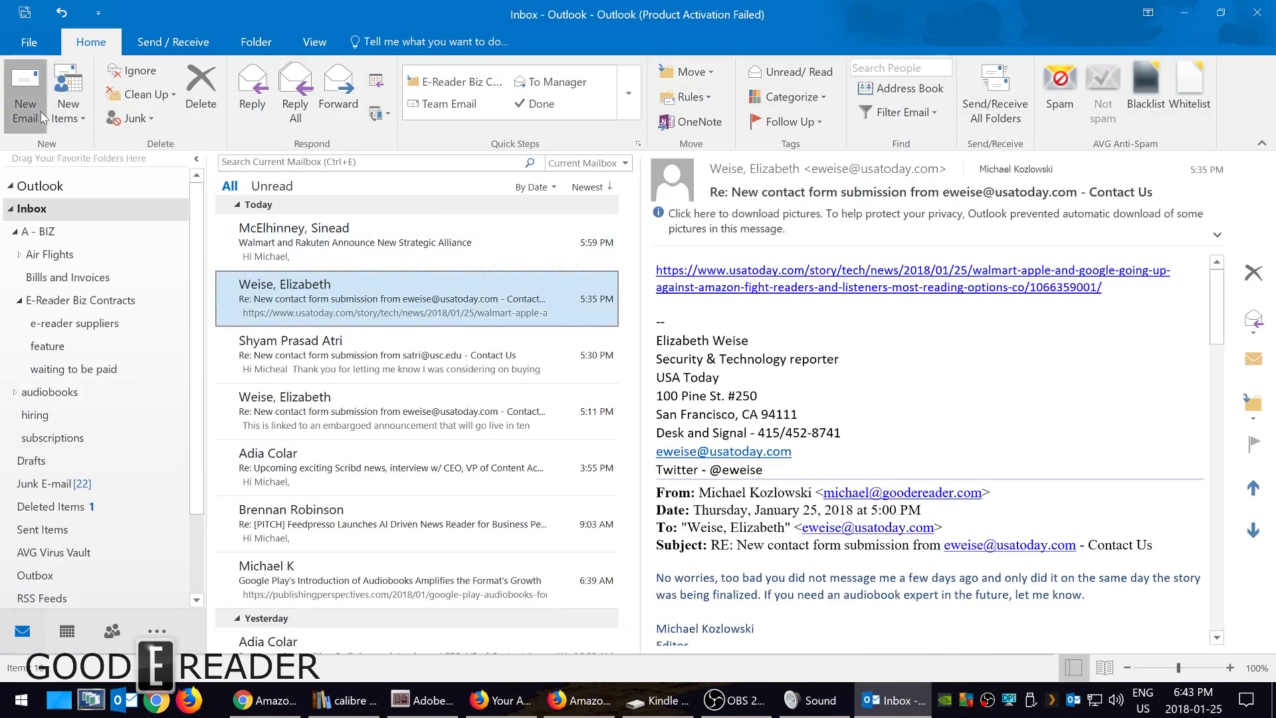
- Start a new e-mail to the pasted Kindle address with the subject 'book'
left_click(25, 96)
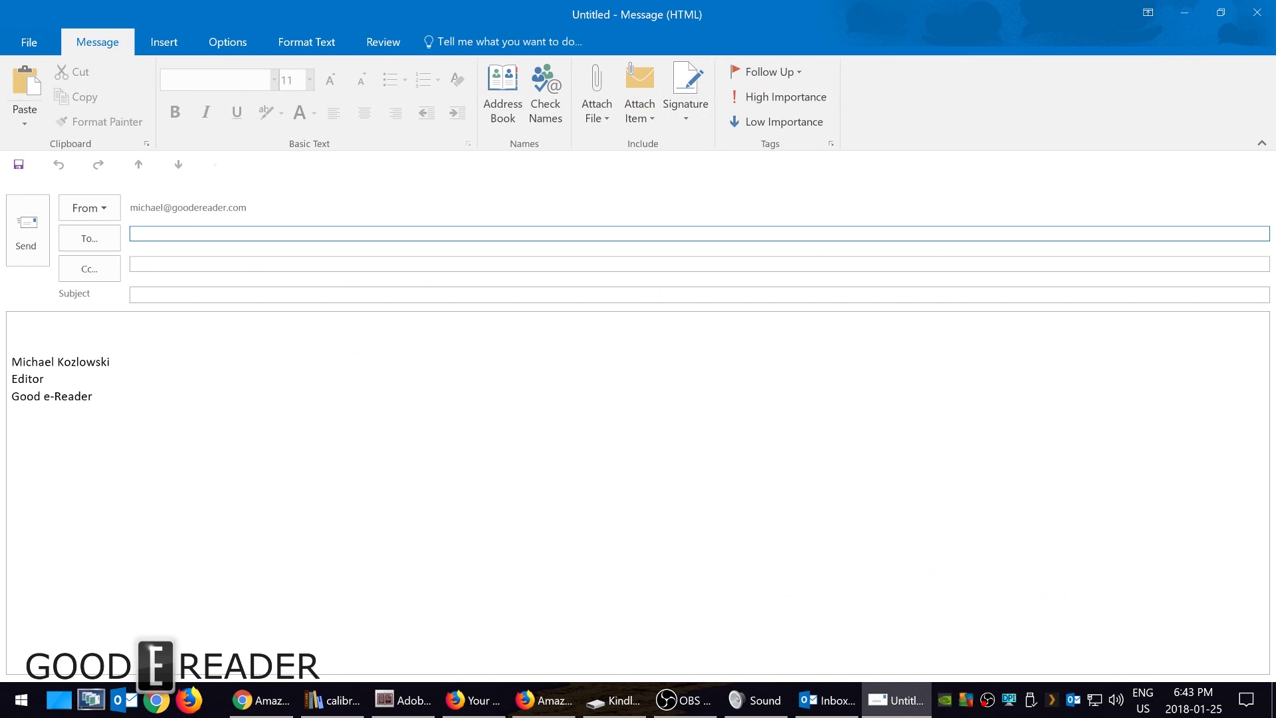
key("ctrl+v")
key("Tab")
key("Tab")
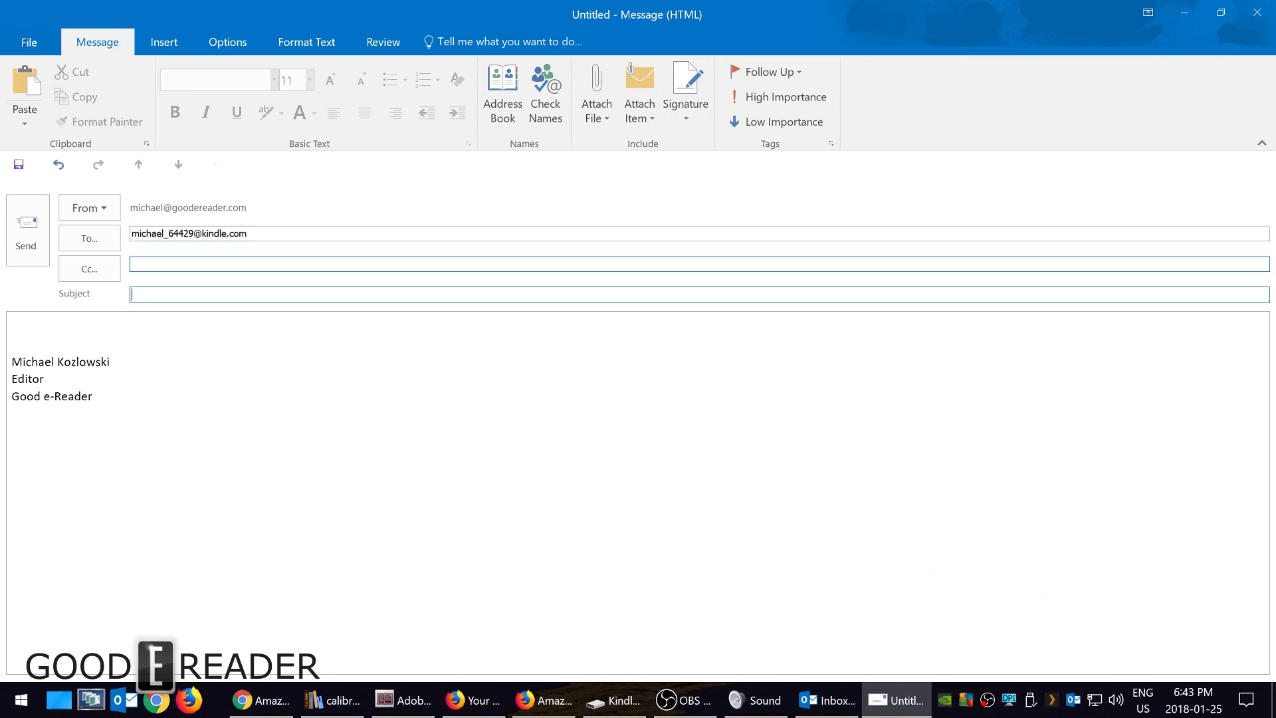
type("book")
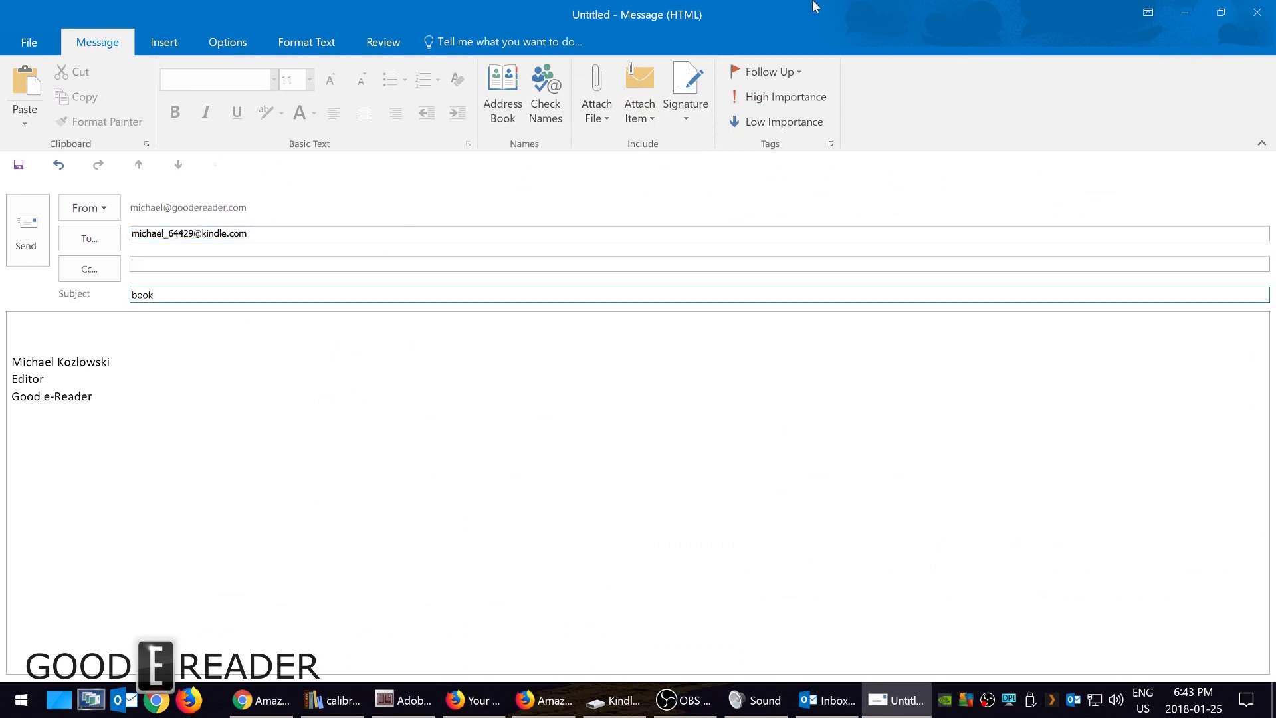
- Attach The Innocent MOBI file from the Desktop MOBI folder and send the message
left_click(597, 100)
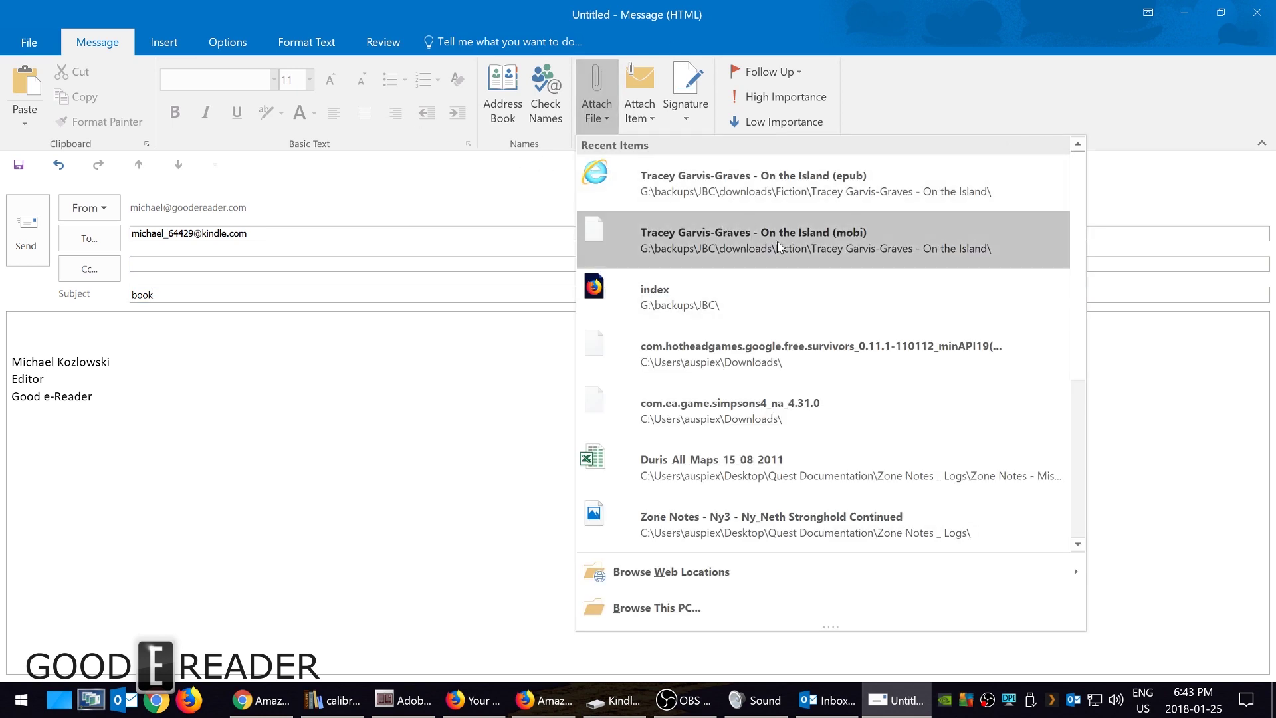
left_click(744, 604)
left_click(70, 142)
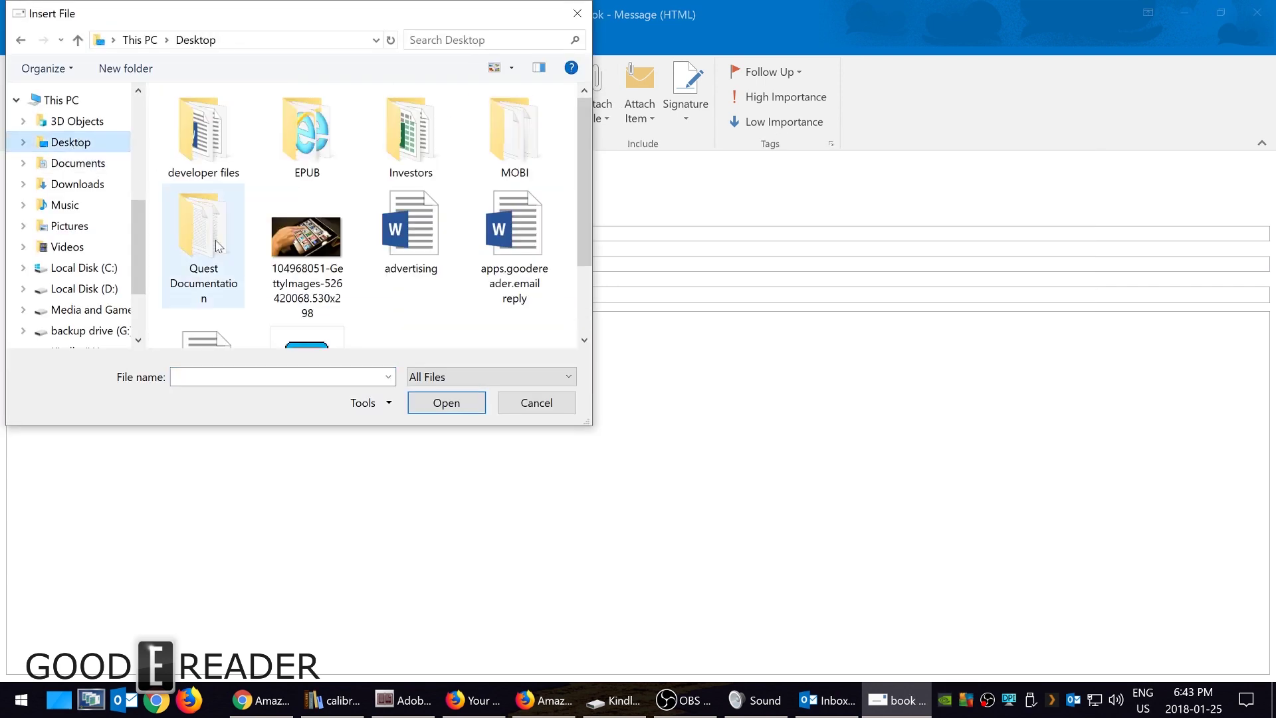
double_click(517, 131)
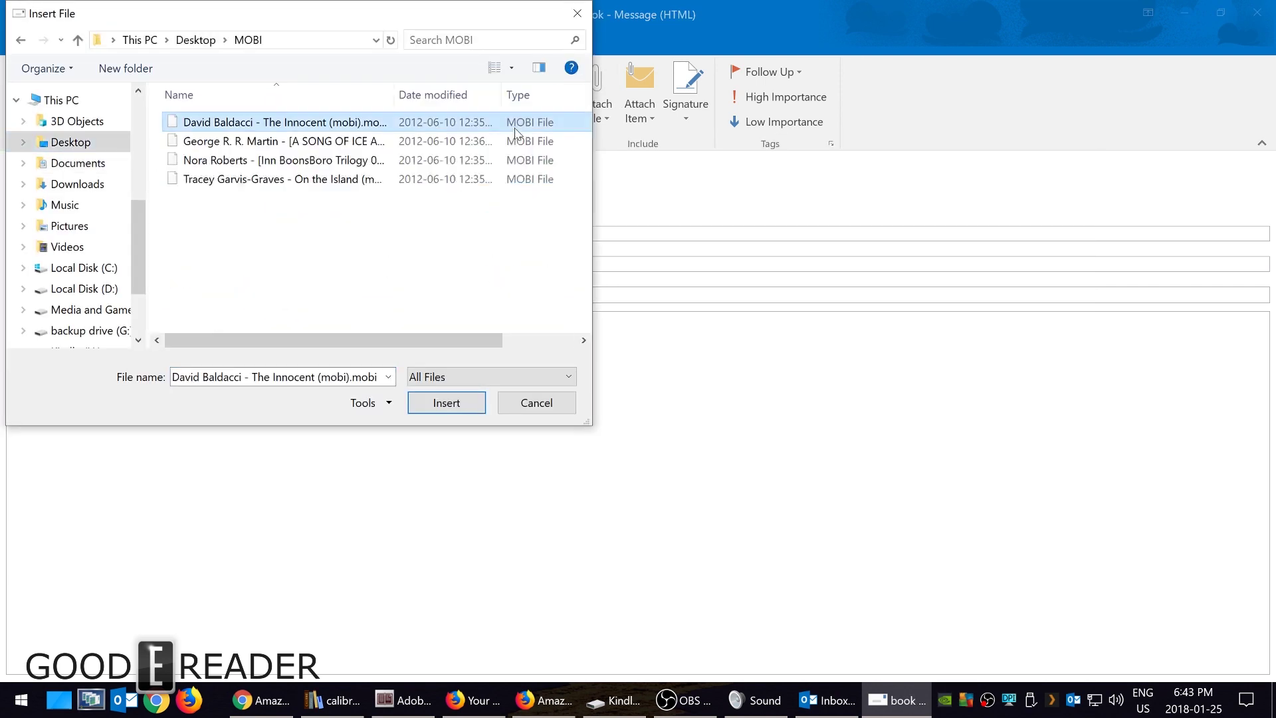
key("Return")
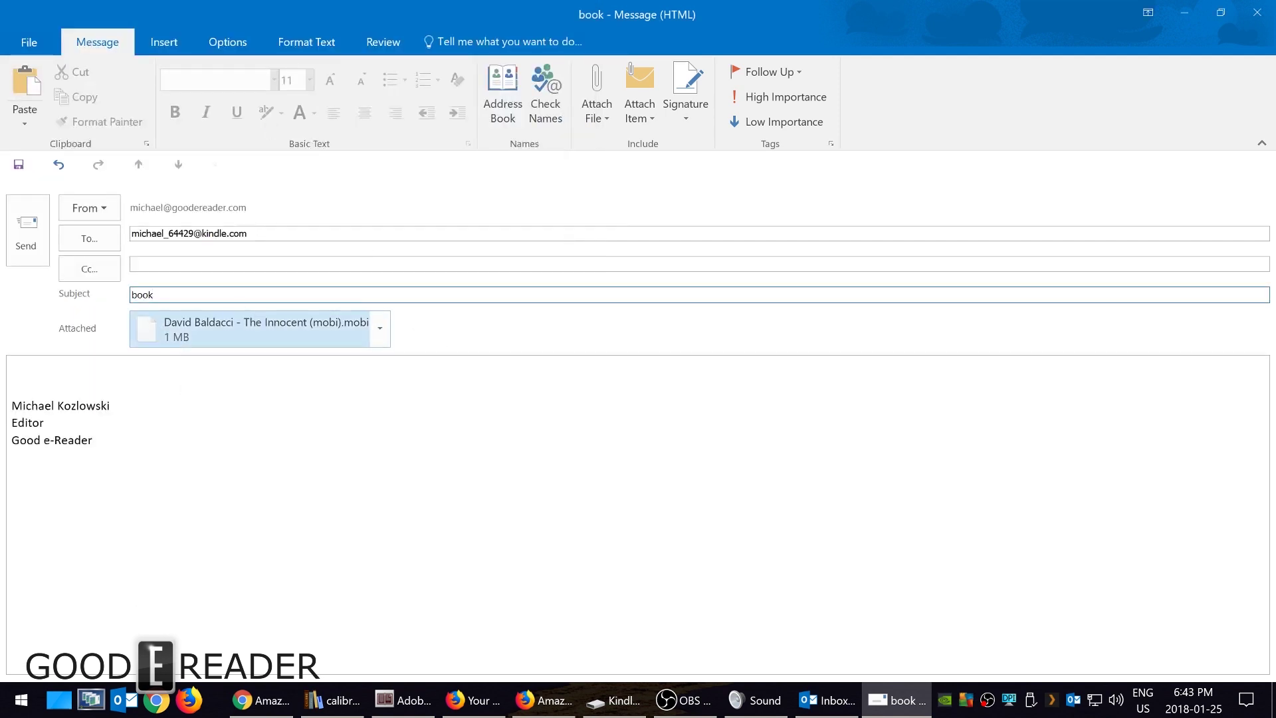
left_click(25, 229)
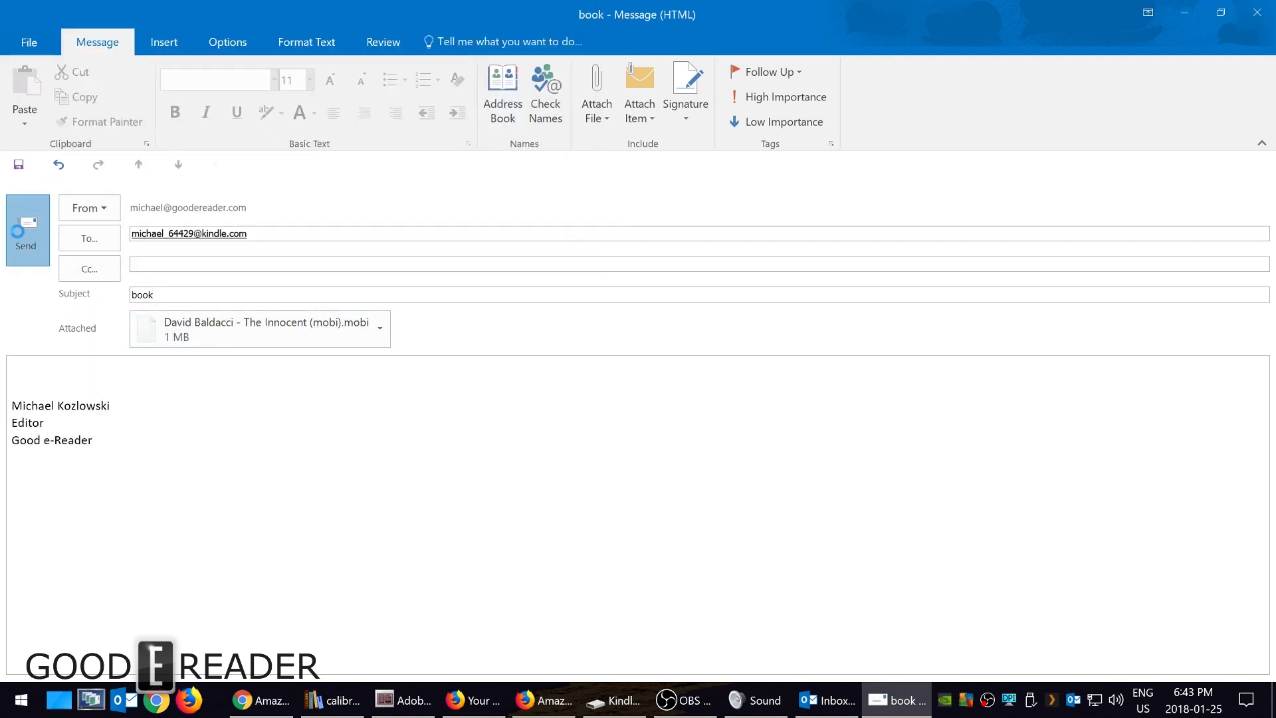
left_click(1176, 13)
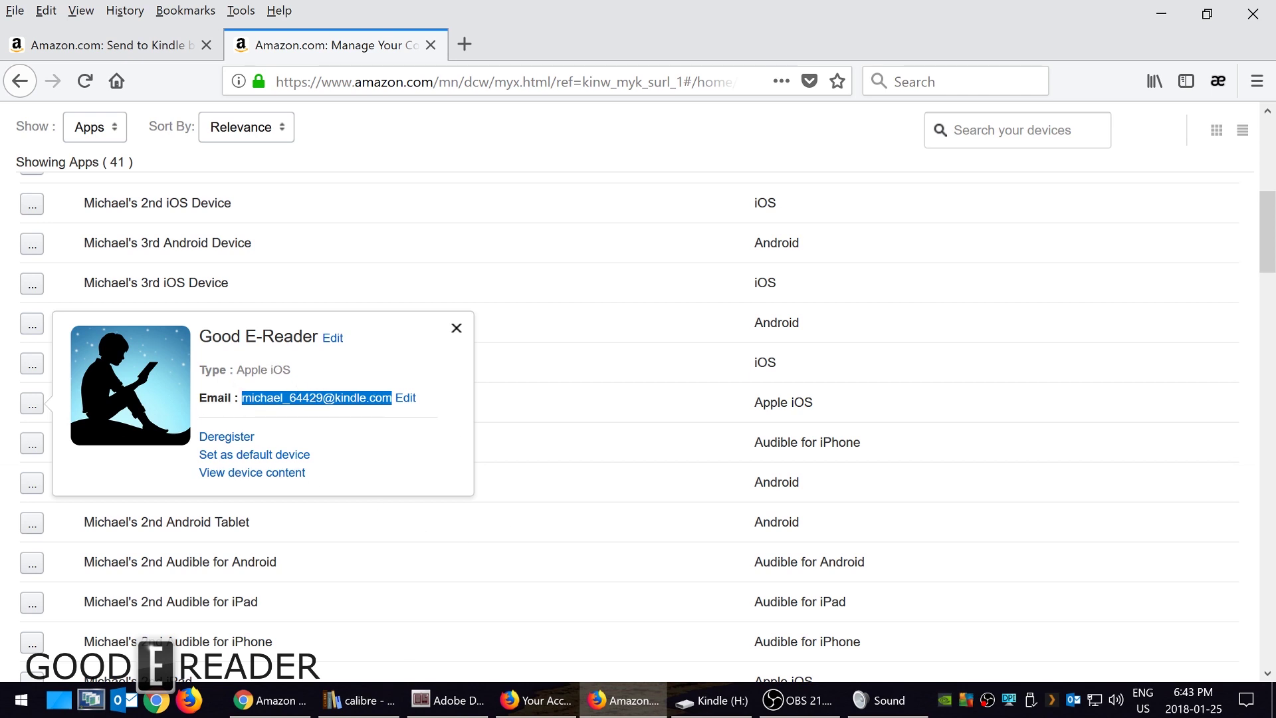
- Note the Apple iOS device type, view Life of Pi in Adobe Digital Editions, then return to calibre
mouse_move(243, 370)
left_mouse_down()
mouse_move(299, 377)
mouse_move(255, 385)
left_mouse_up()
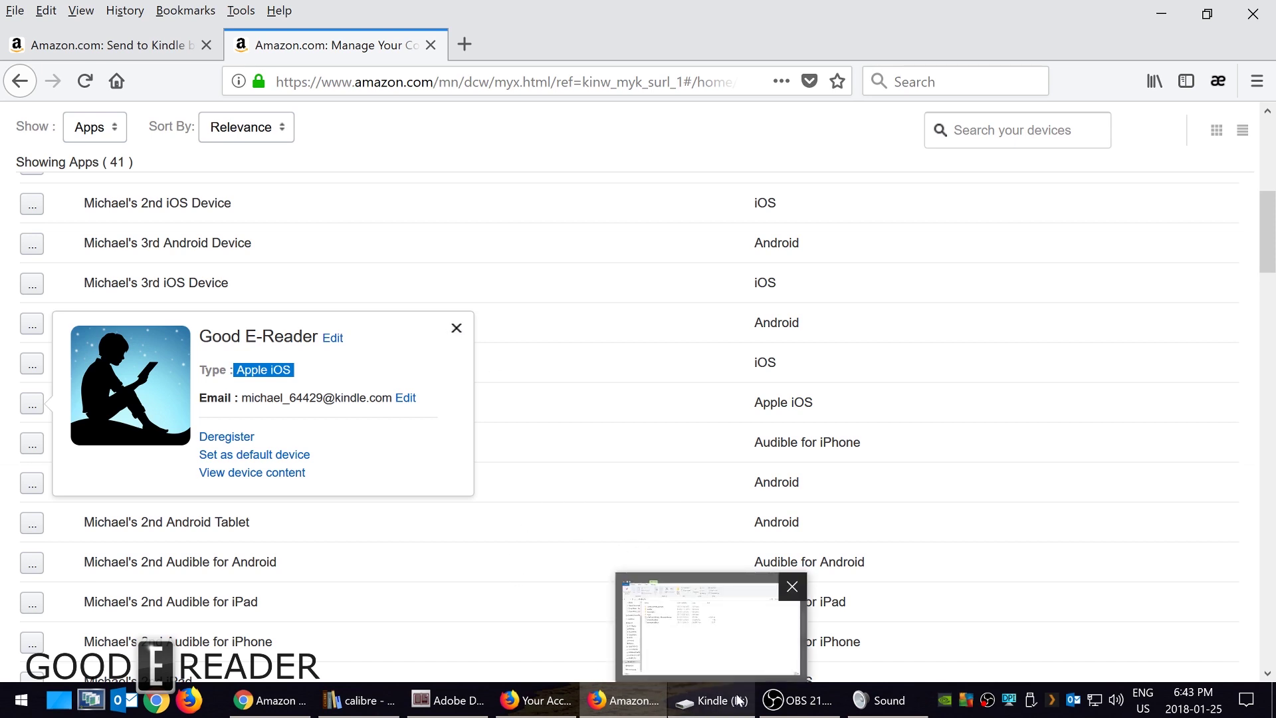
left_click(449, 701)
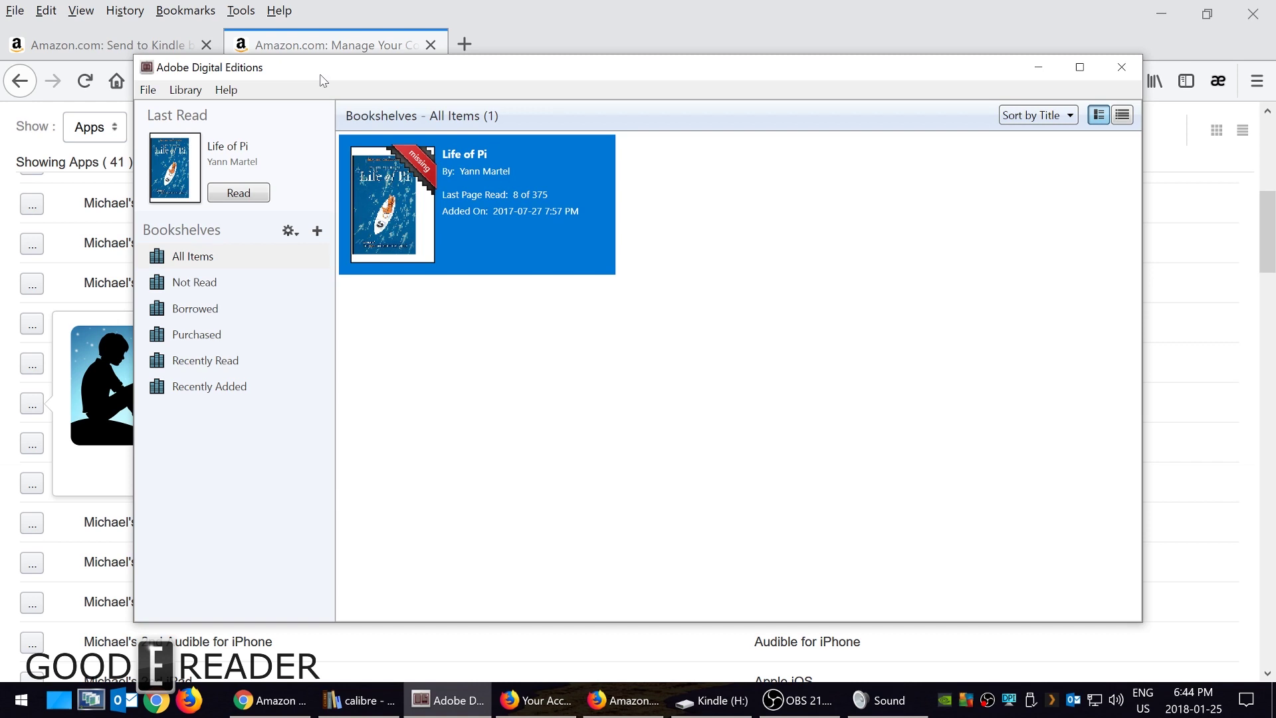
left_click(362, 701)
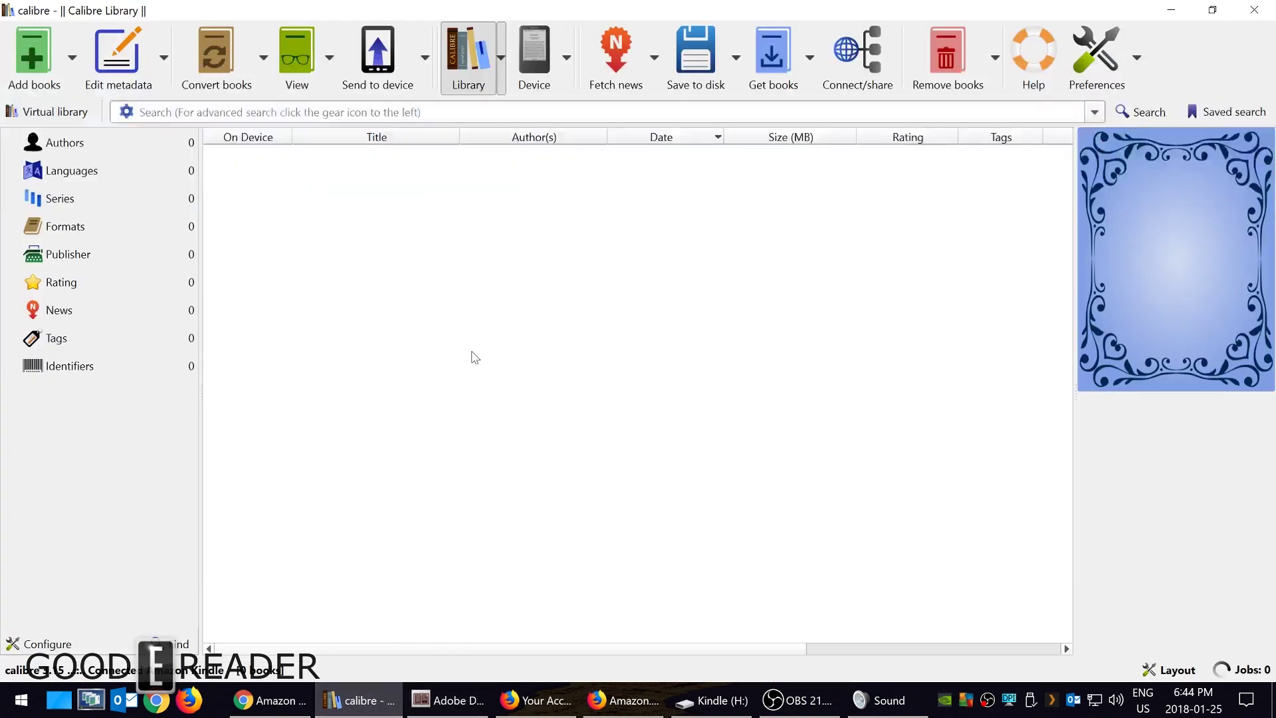
- Add the Game of Thrones MOBI from the MOBI folder to the calibre library
left_click(24, 71)
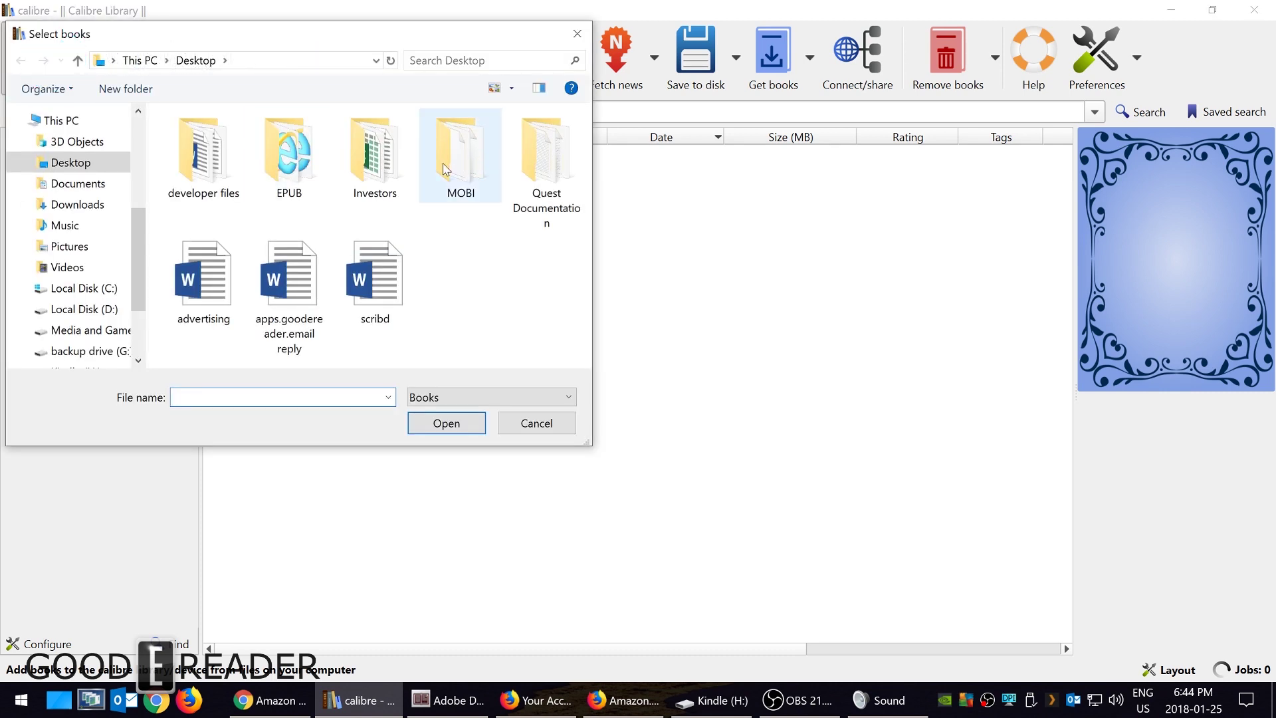
double_click(457, 166)
left_click(458, 162)
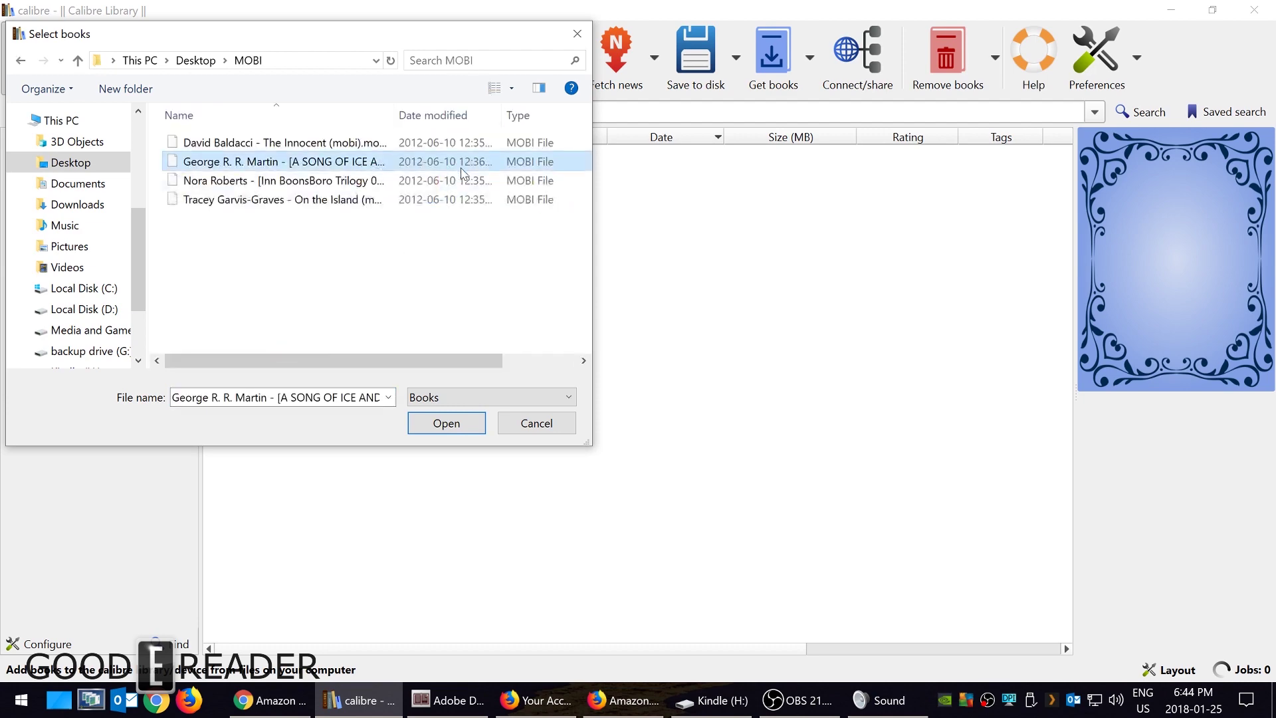
double_click(305, 167)
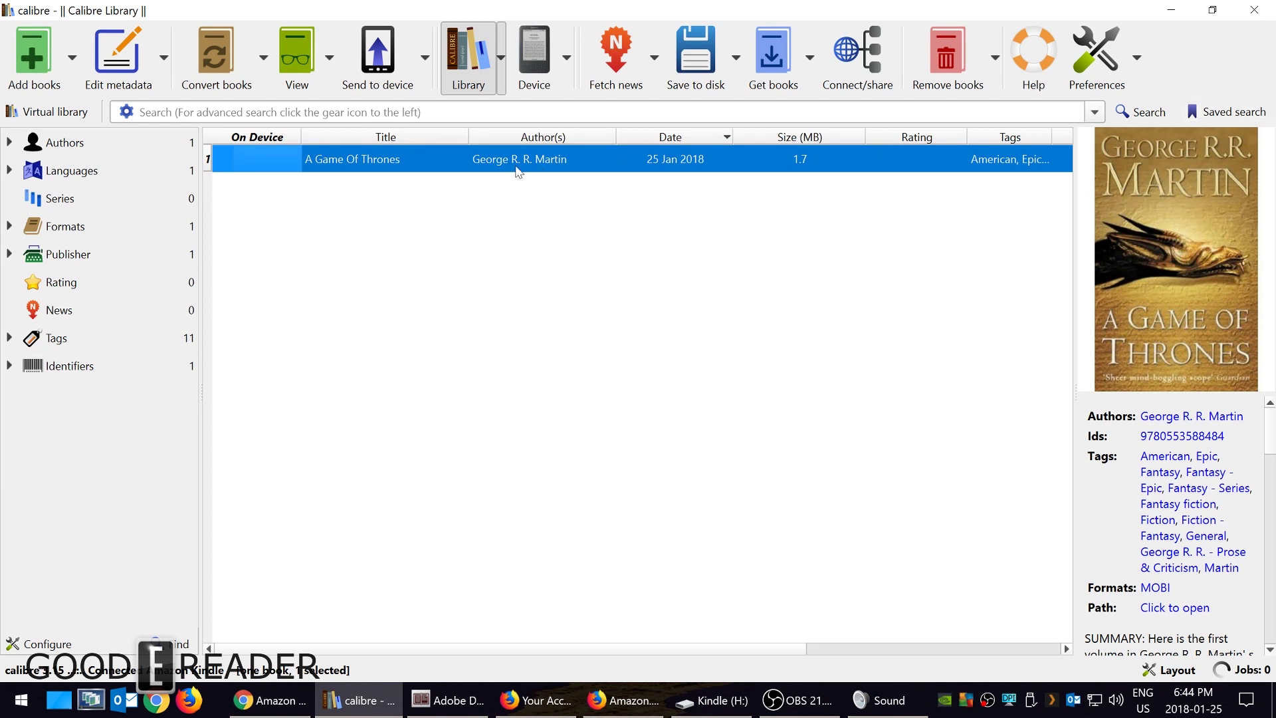
right_click(451, 162)
- In Edit metadata, change the author to 'george r r martin' and regenerate the author sort
mouse_move(451, 163)
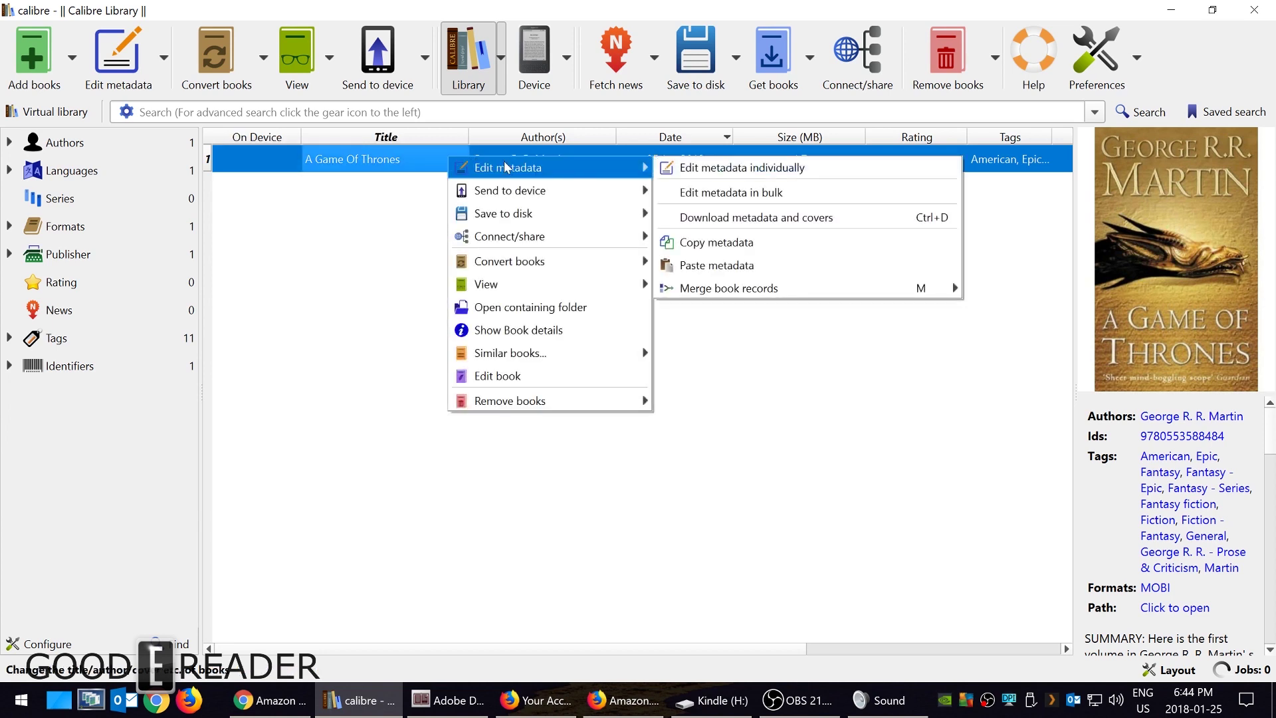
left_click(767, 175)
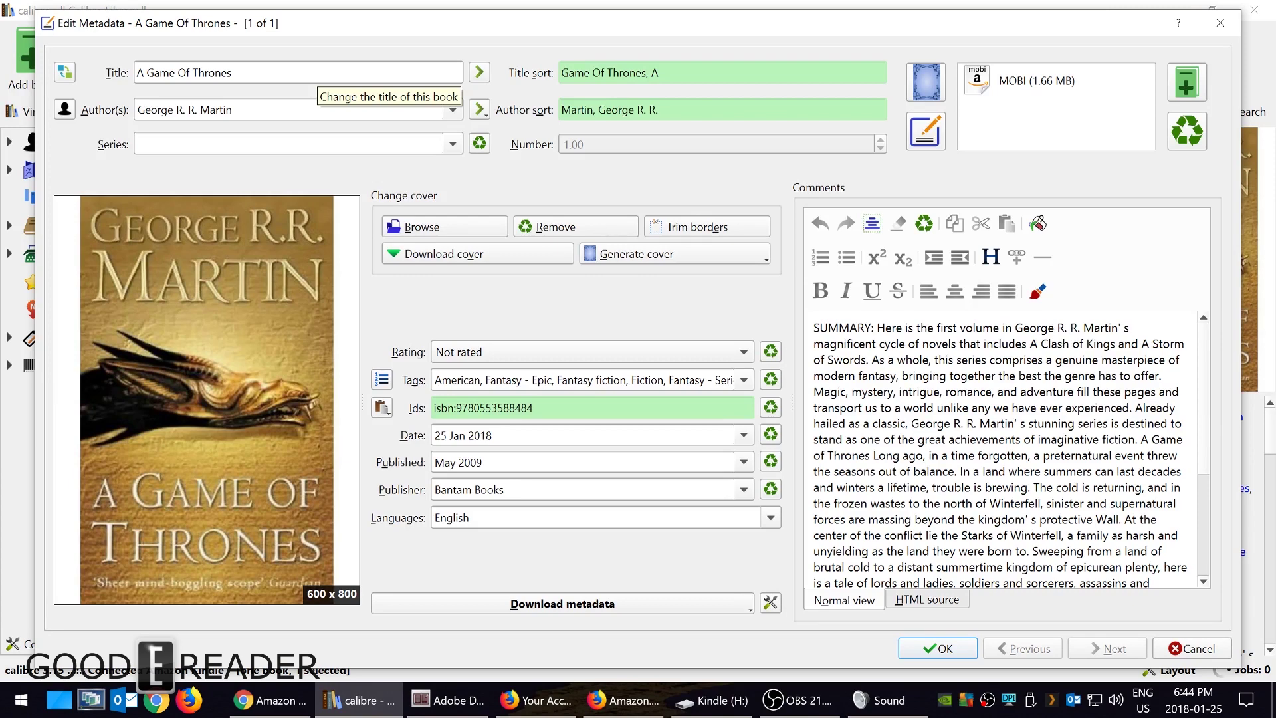
left_click(312, 74)
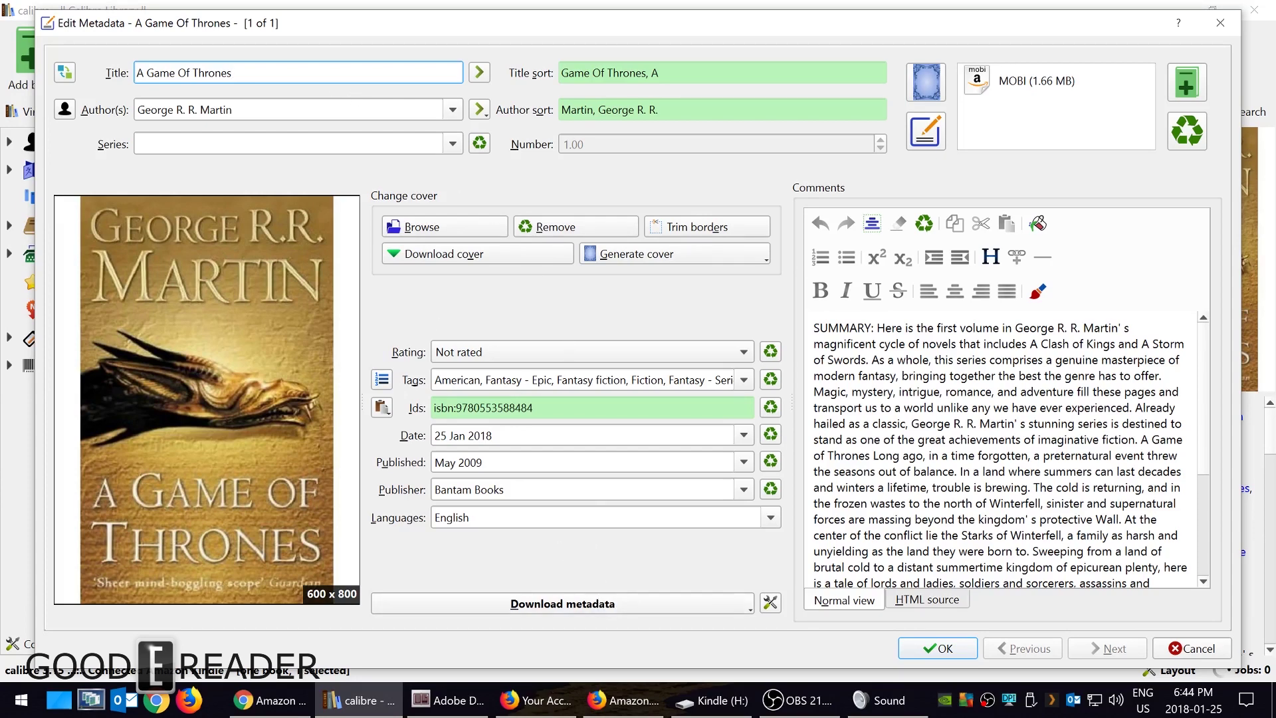
key("ctrl+a")
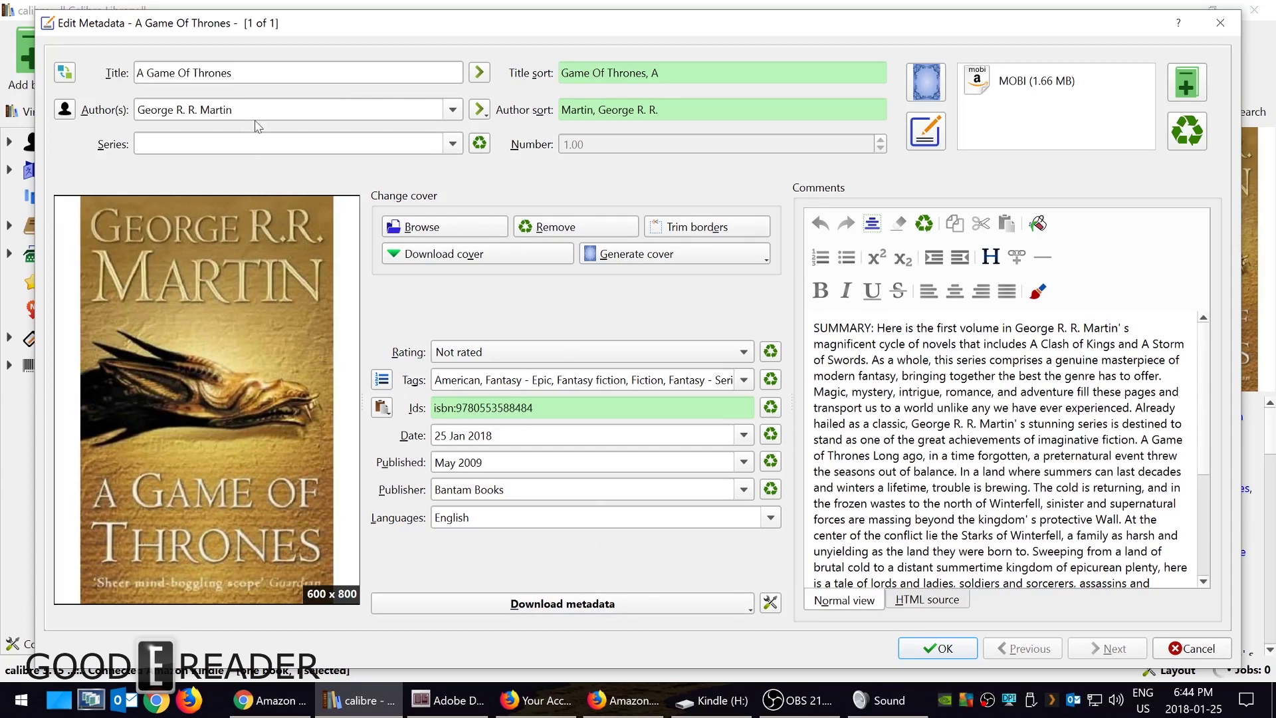
key("Tab")
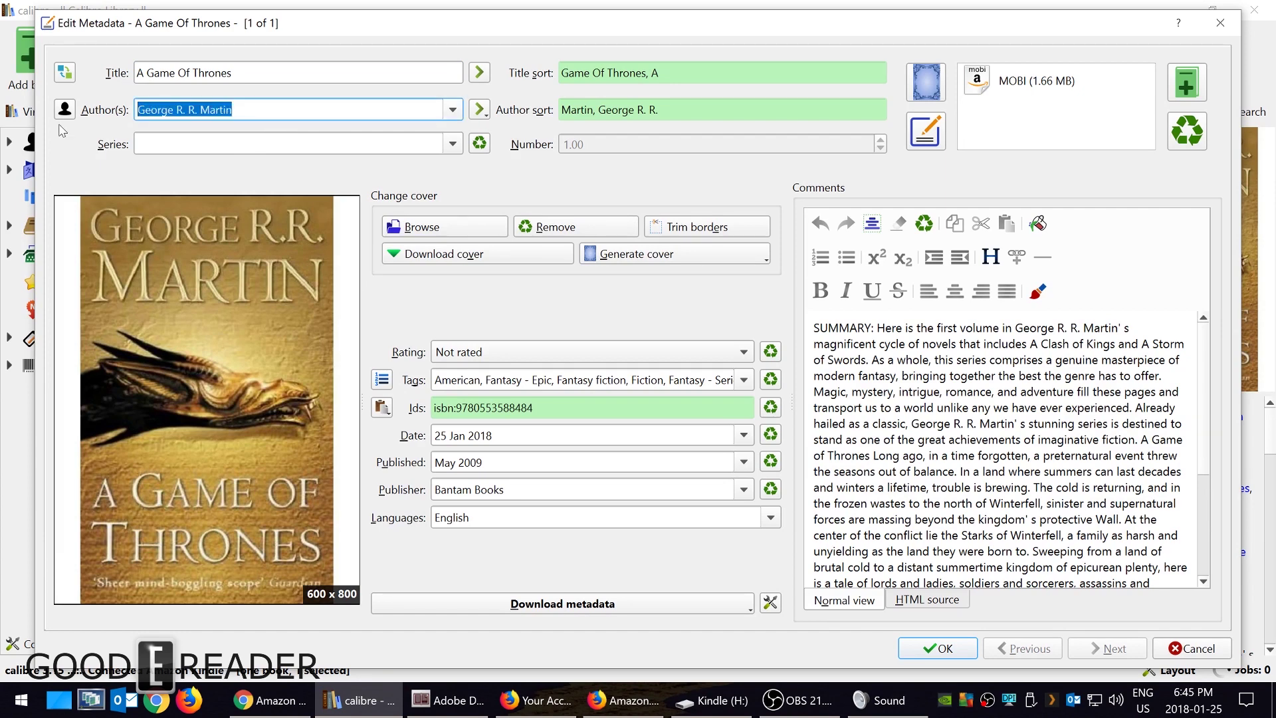
type("geor")
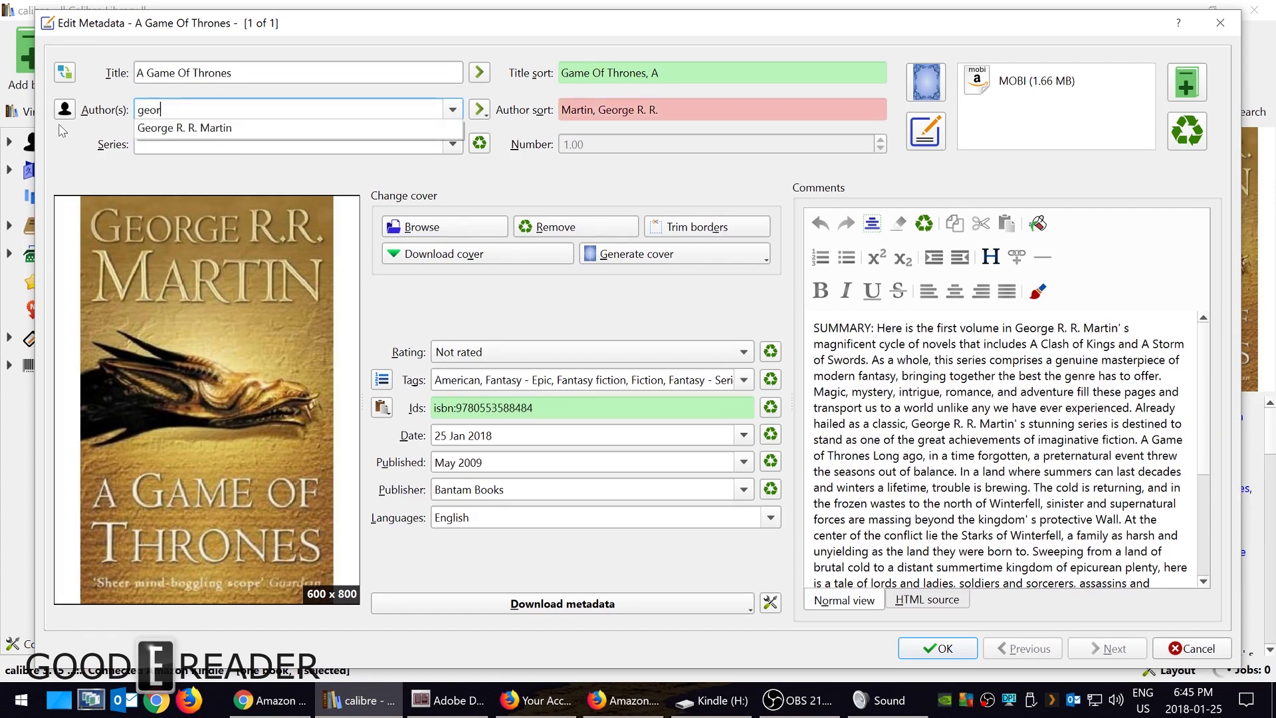
type("ge r r martin")
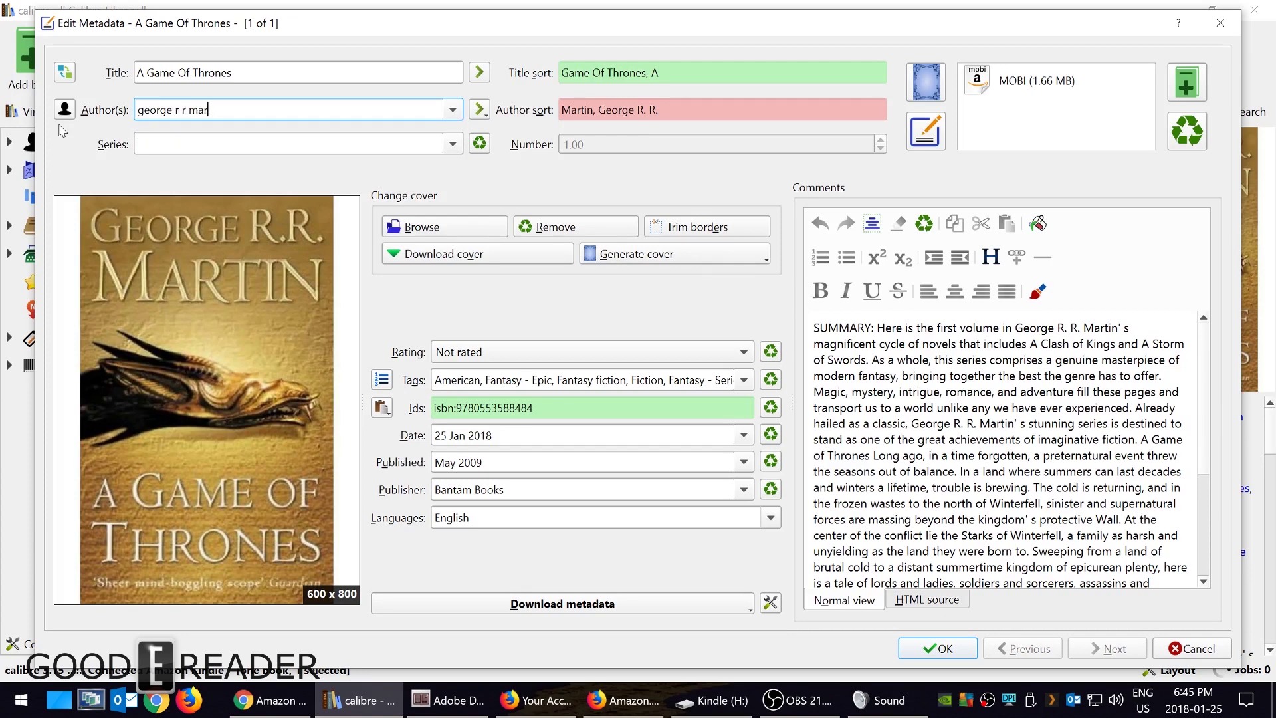
left_click(650, 611)
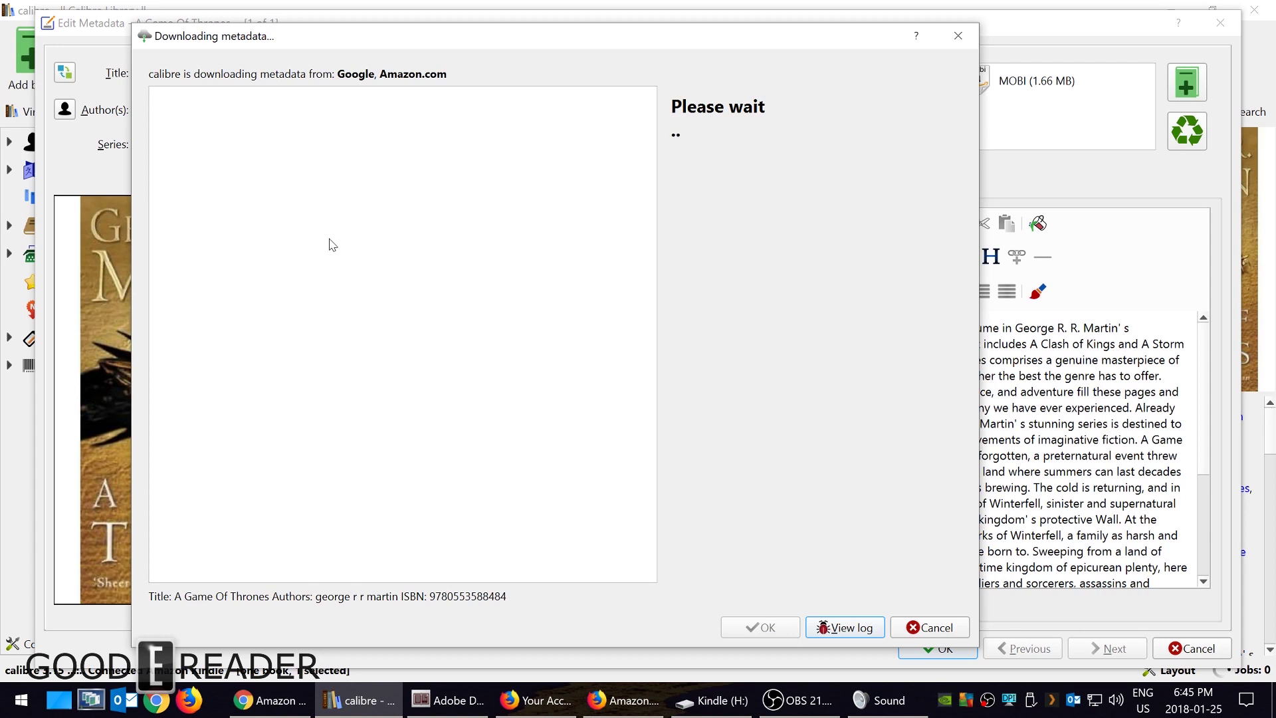
left_click(957, 35)
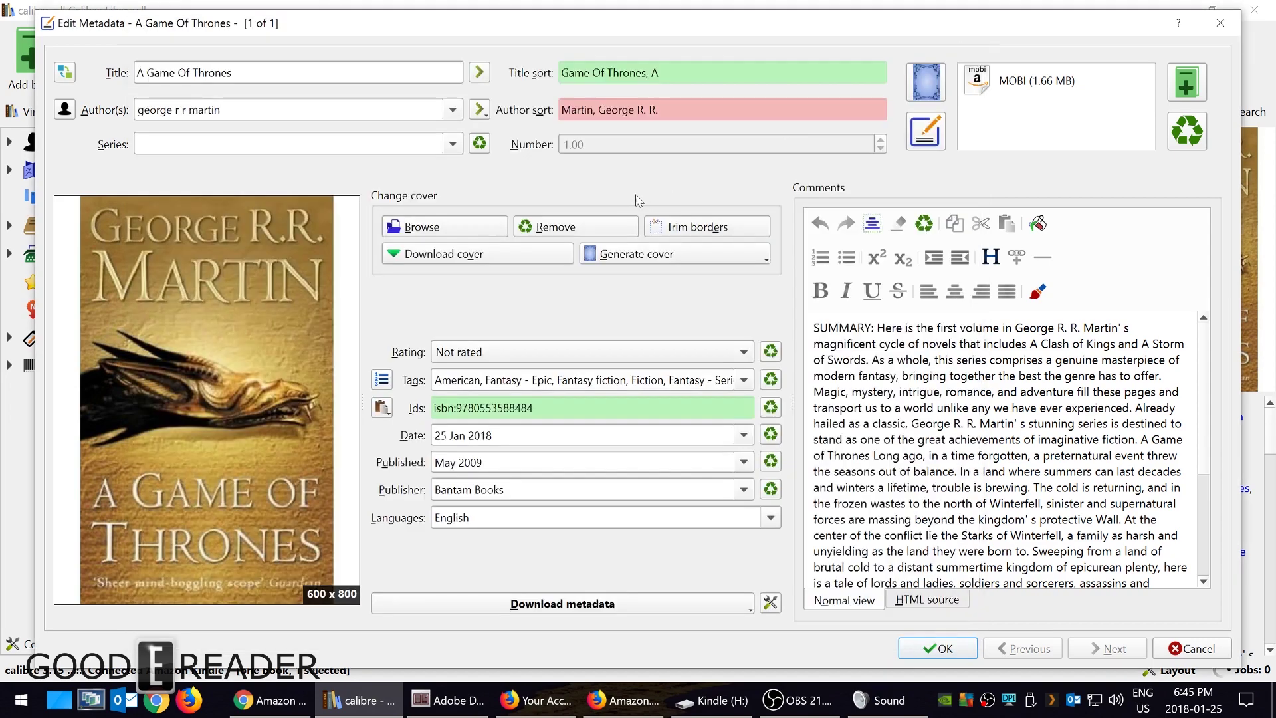
left_click(479, 111)
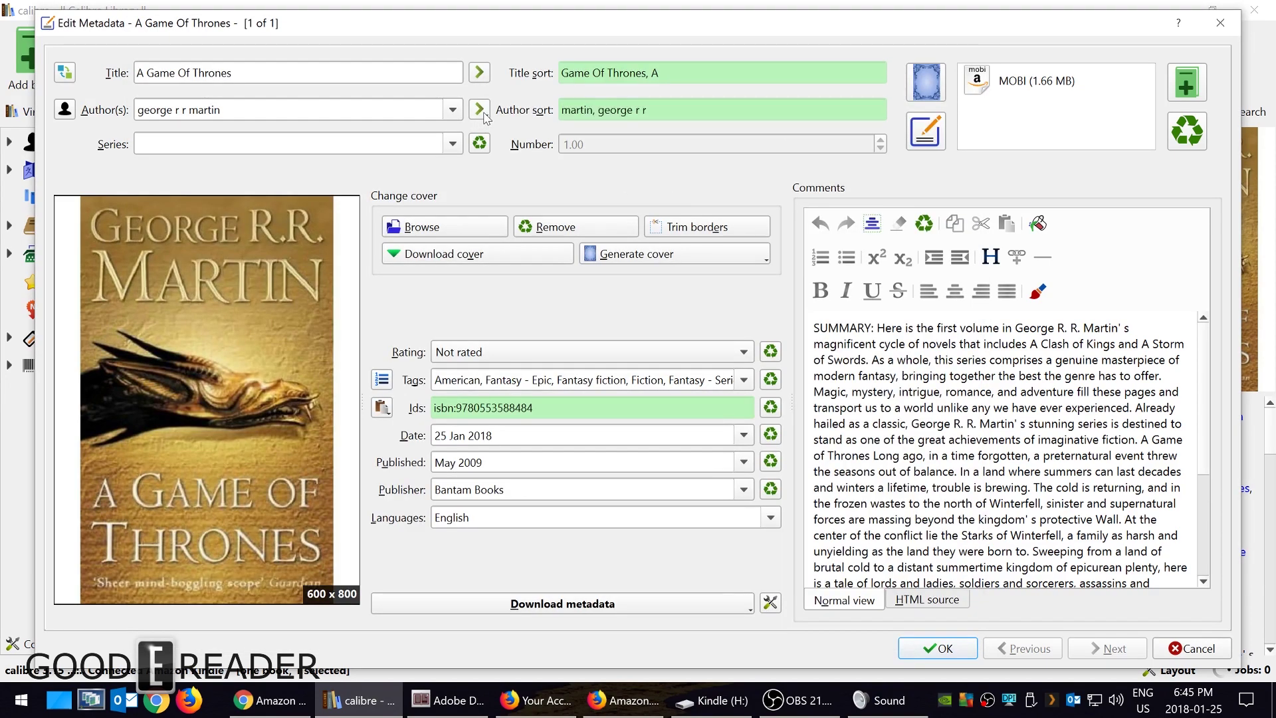
left_click(705, 602)
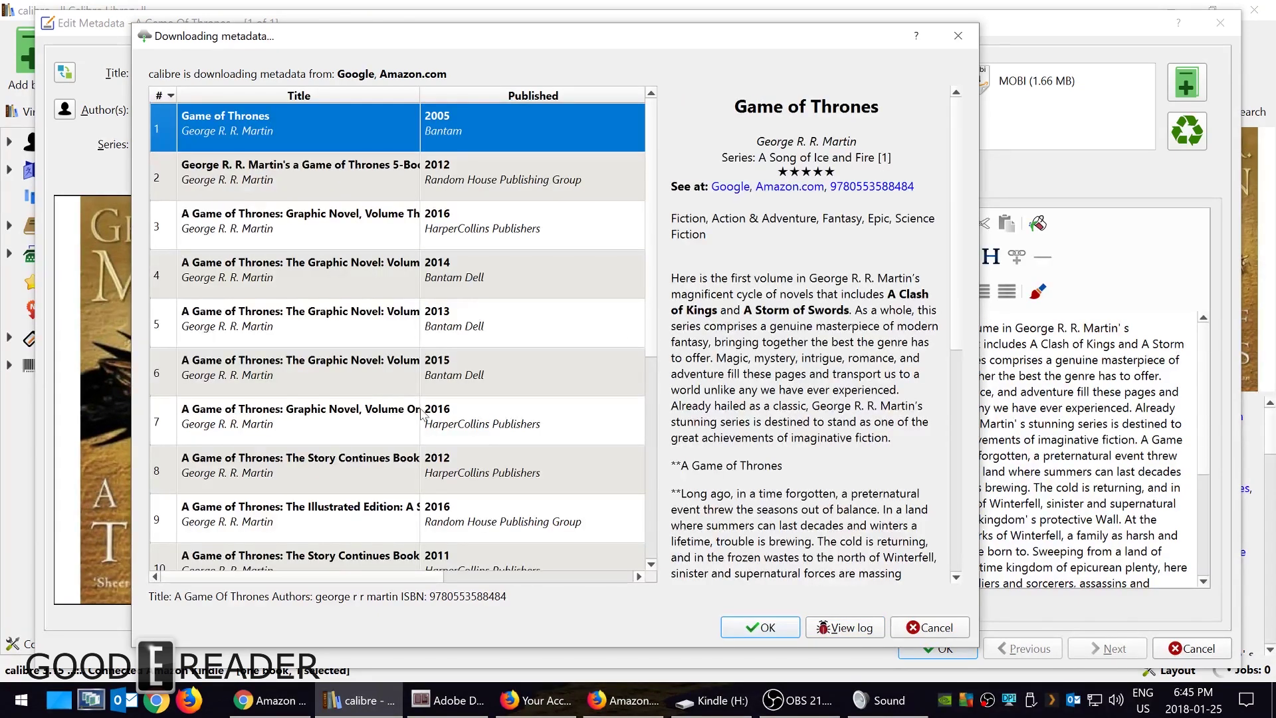
- Pick the Game of Thrones 5-Book Boxed Set match from the downloaded results and fetch covers
scroll(352, 444, "down", 5)
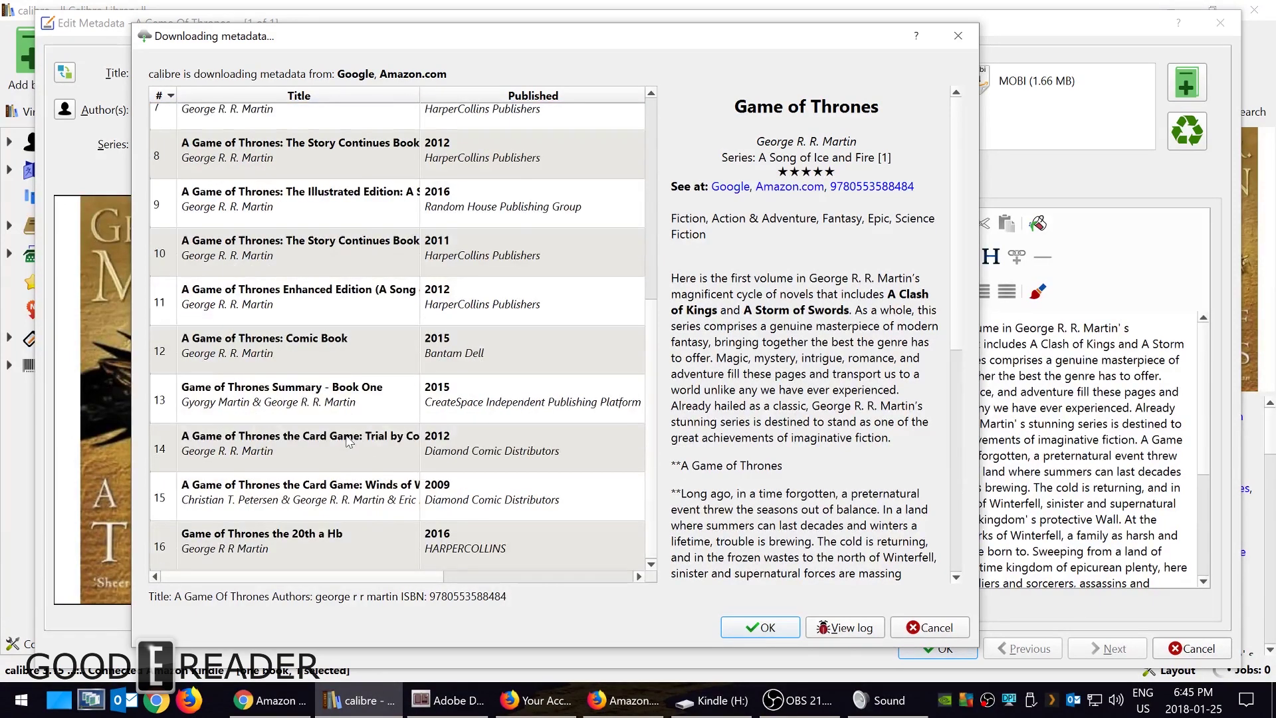
scroll(336, 524, "up", 5)
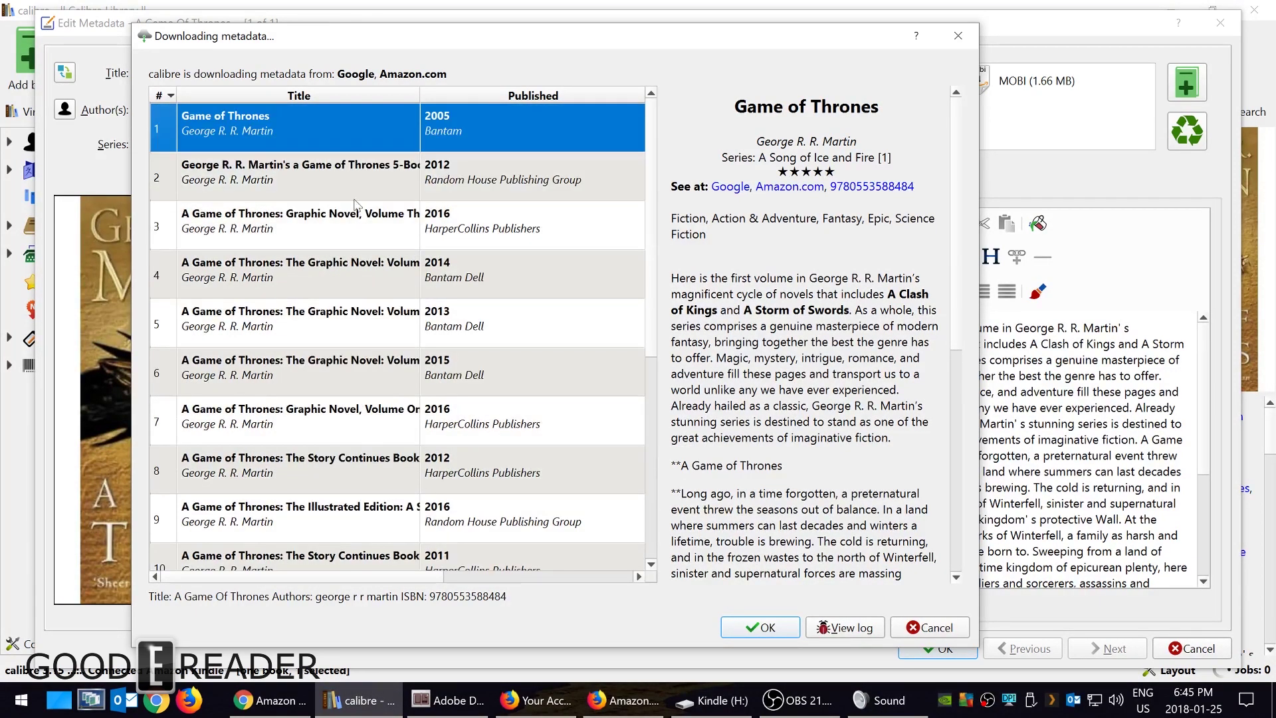
scroll(370, 500, "down", 5)
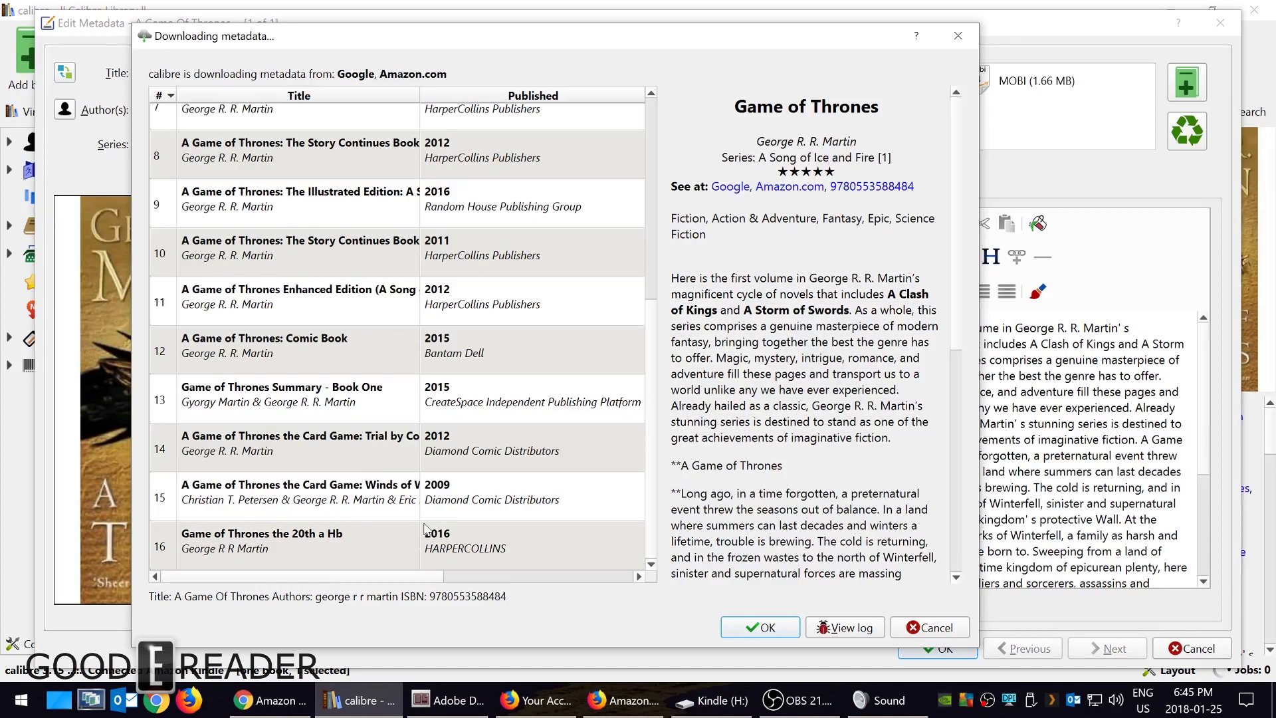
scroll(432, 478, "up", 5)
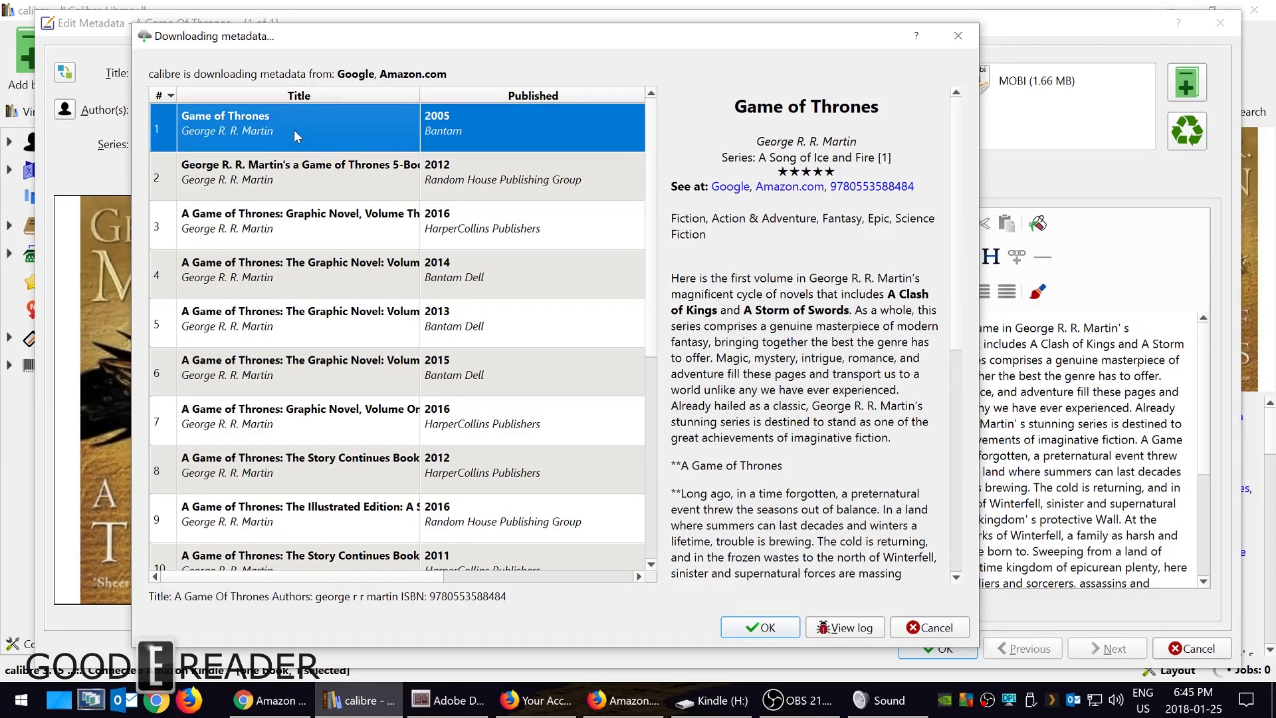
left_click(313, 178)
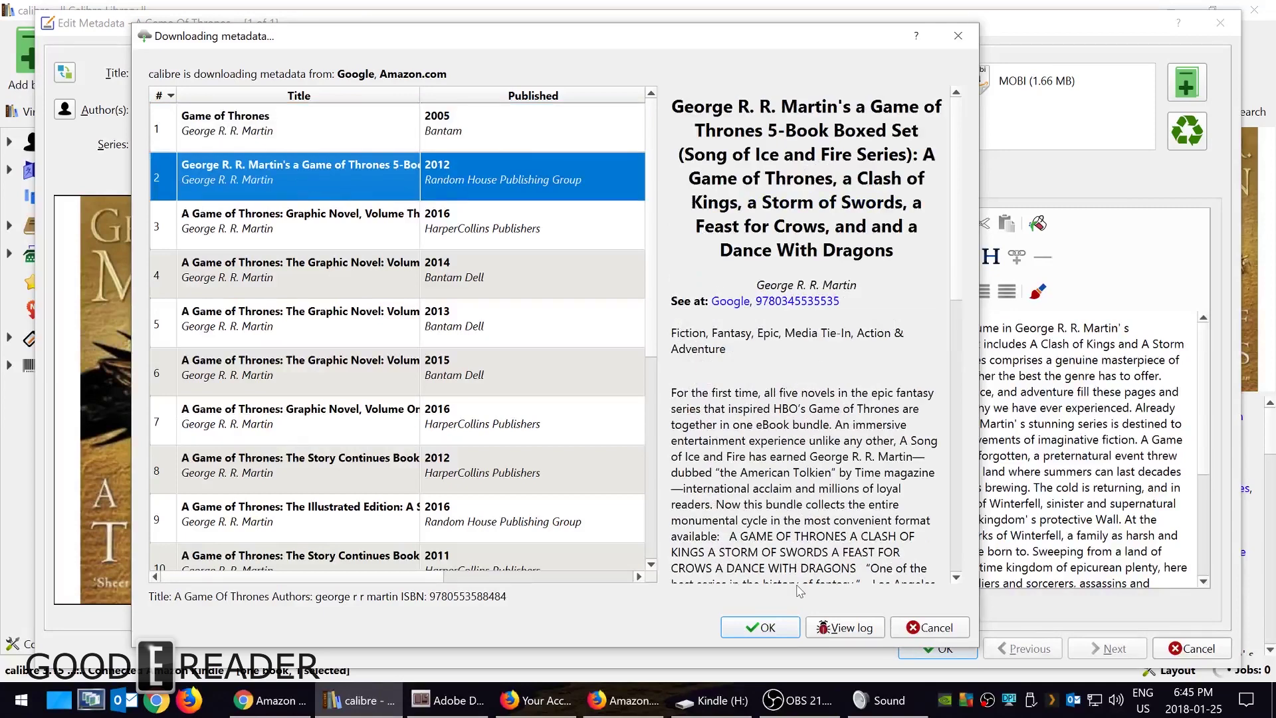
left_click(784, 628)
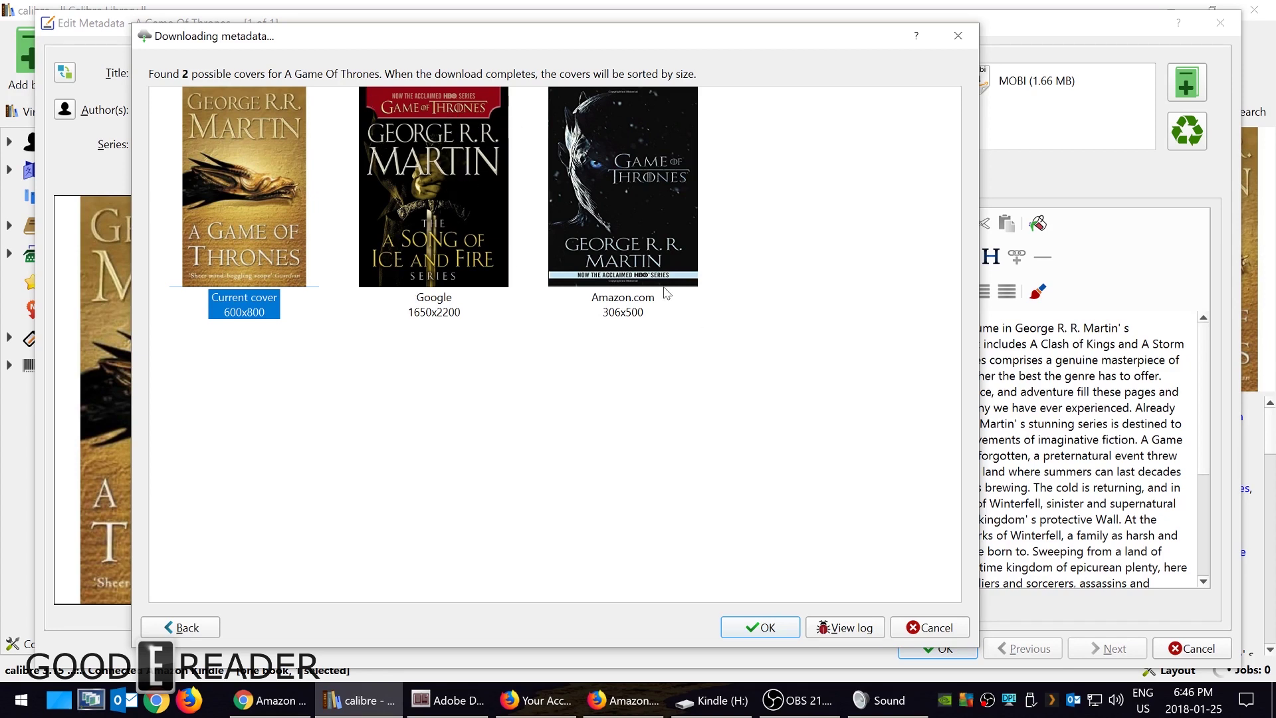
- Choose the 1650x2200 Google cover instead of the Amazon.com one and apply it
left_click(627, 247)
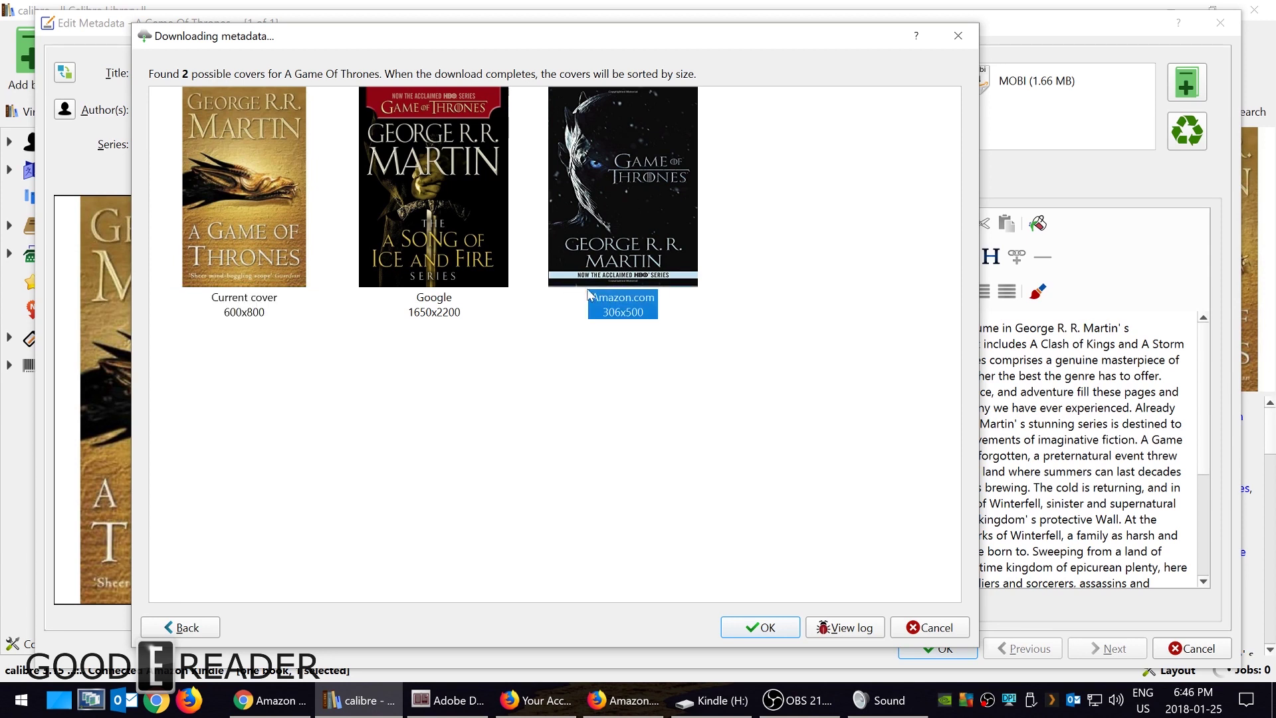
left_click(432, 170)
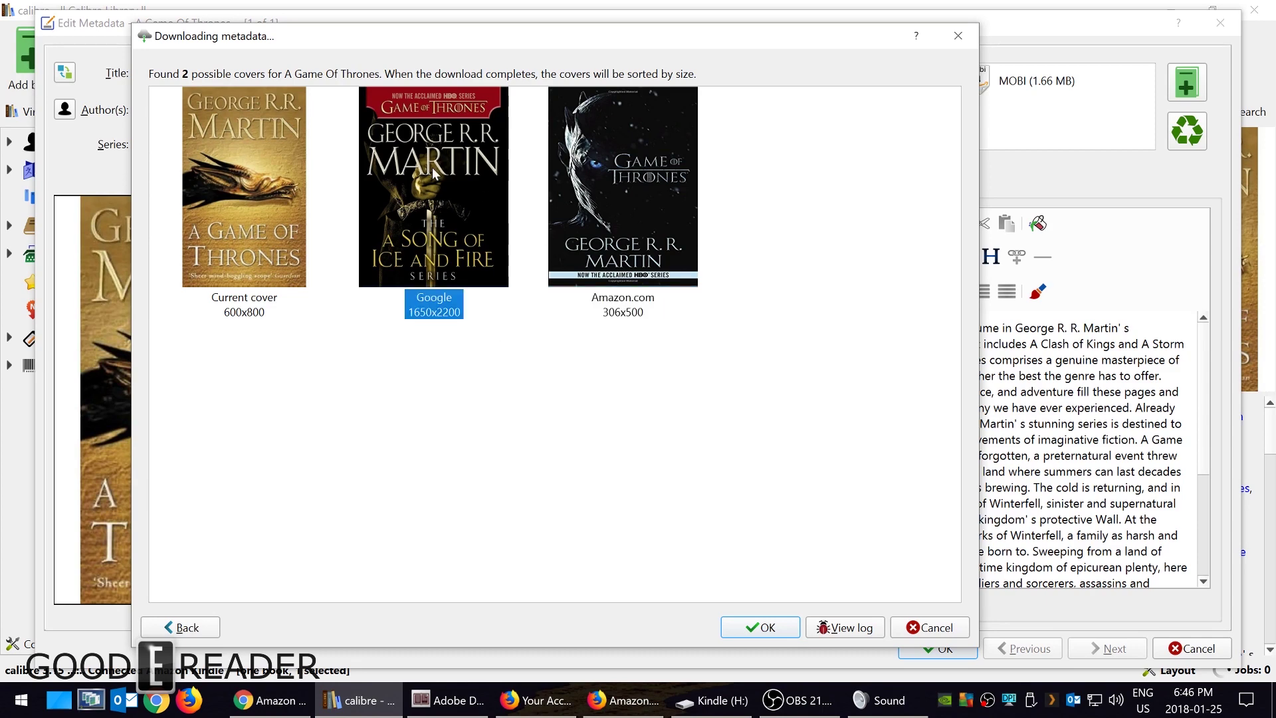
left_click(769, 631)
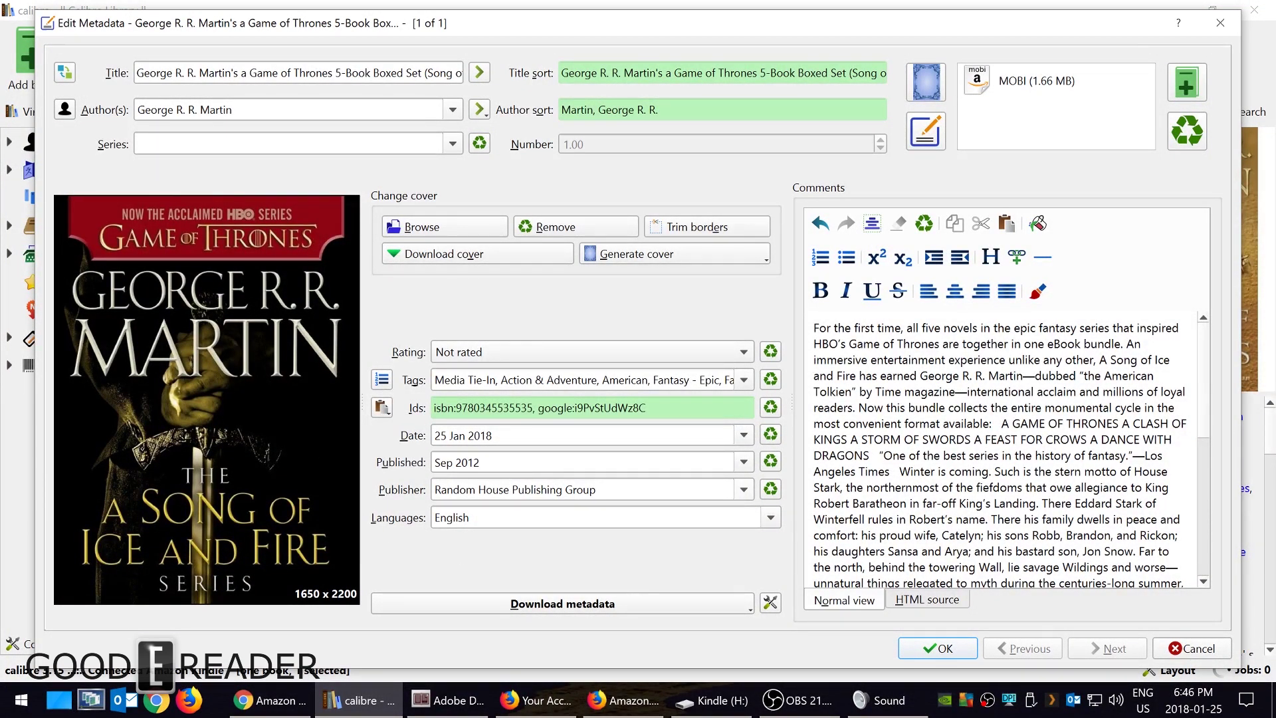
- Confirm the edits so the library lists the Game of Thrones boxed set with its new cover
scroll(997, 451, "down", 4)
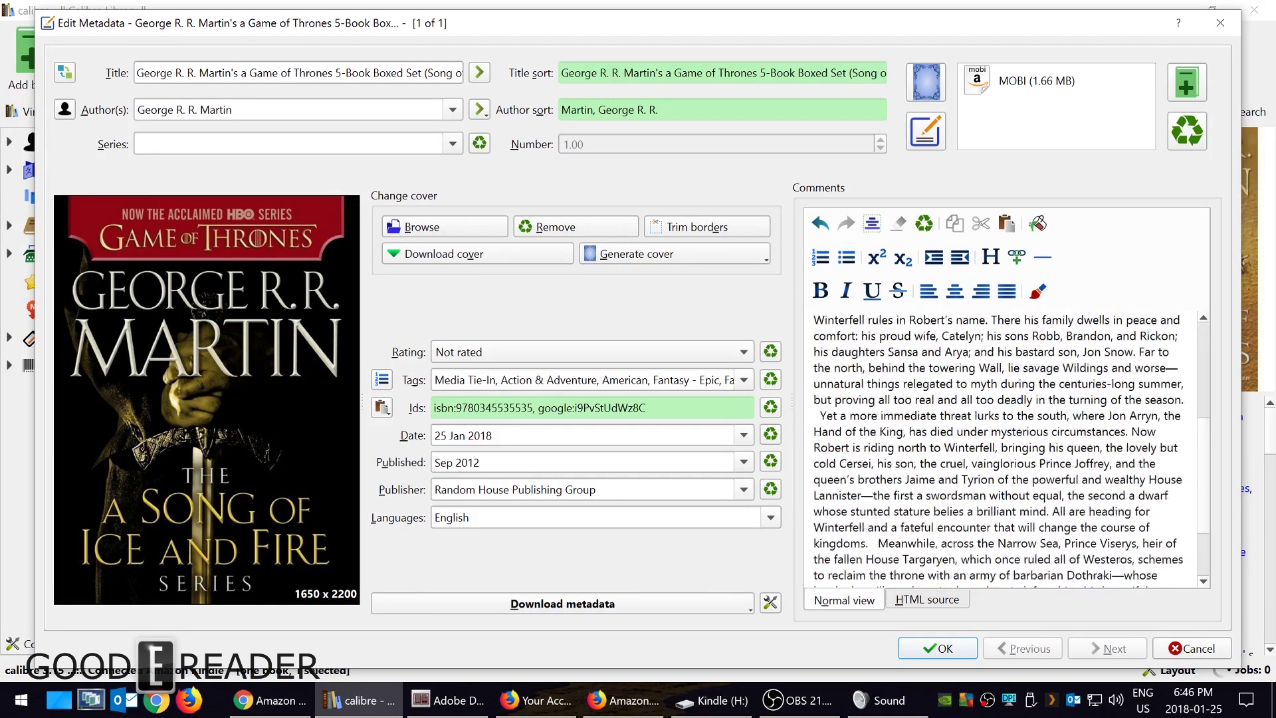
scroll(997, 452, "up", 3)
left_click(940, 649)
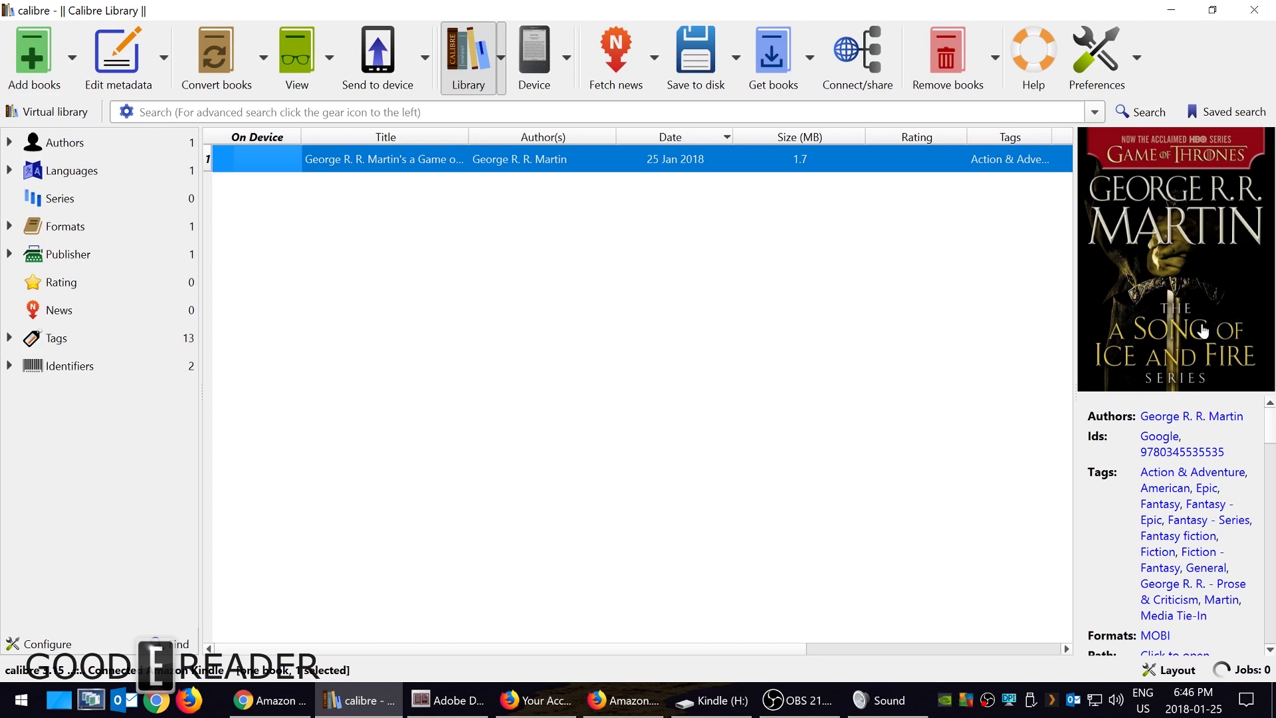
- Send the updated Game of Thrones book to the connected Kindle's main memory
right_click(426, 164)
mouse_move(483, 199)
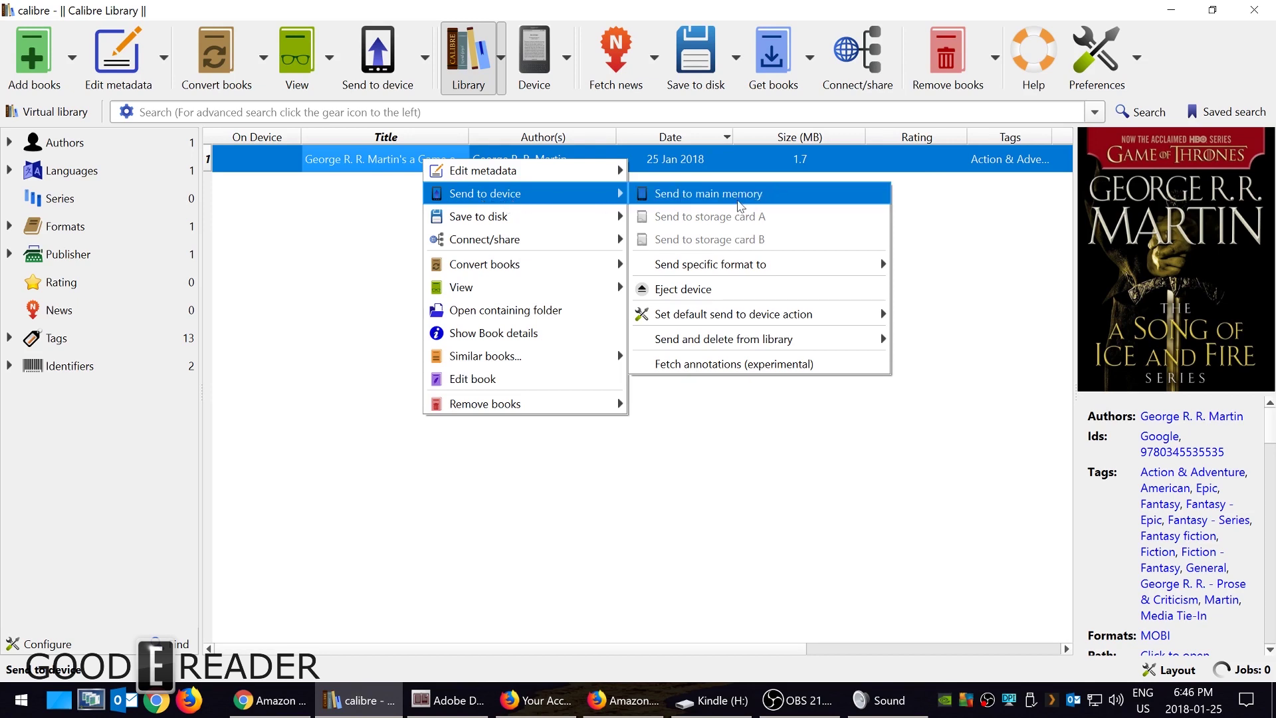
left_click(740, 206)
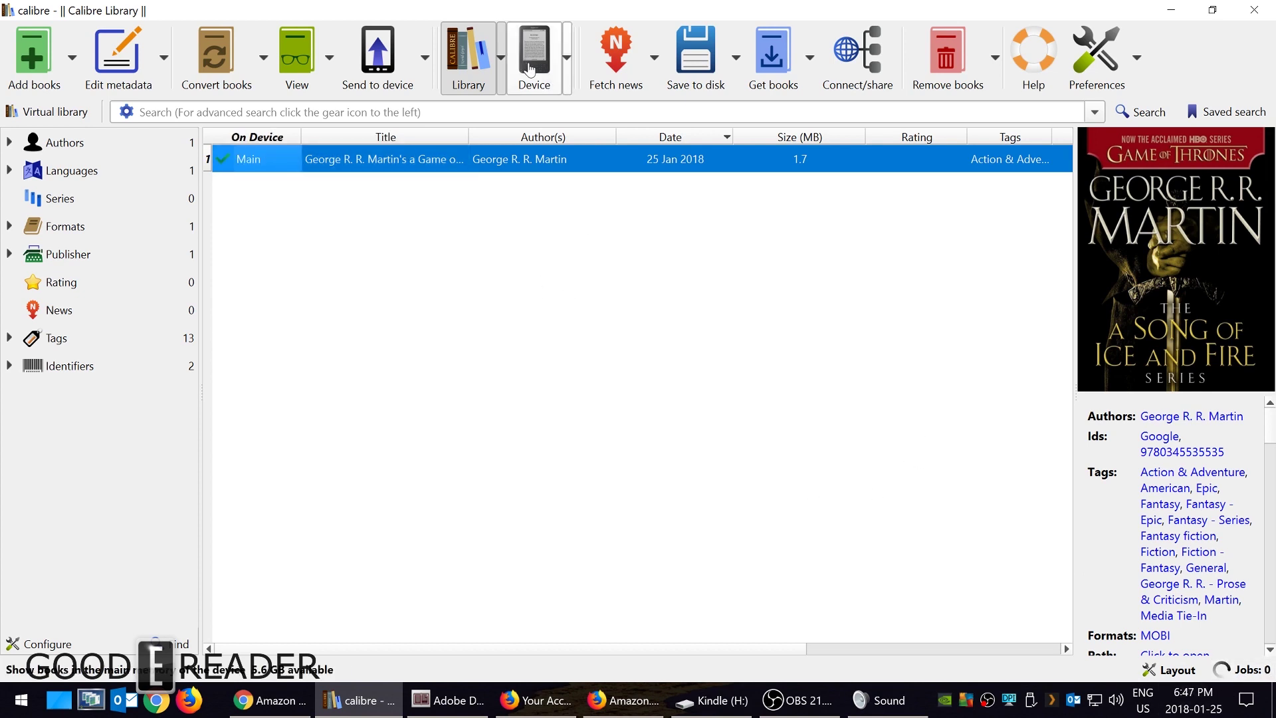
- List the Kindle's books and browse the details of each device book
left_click(529, 68)
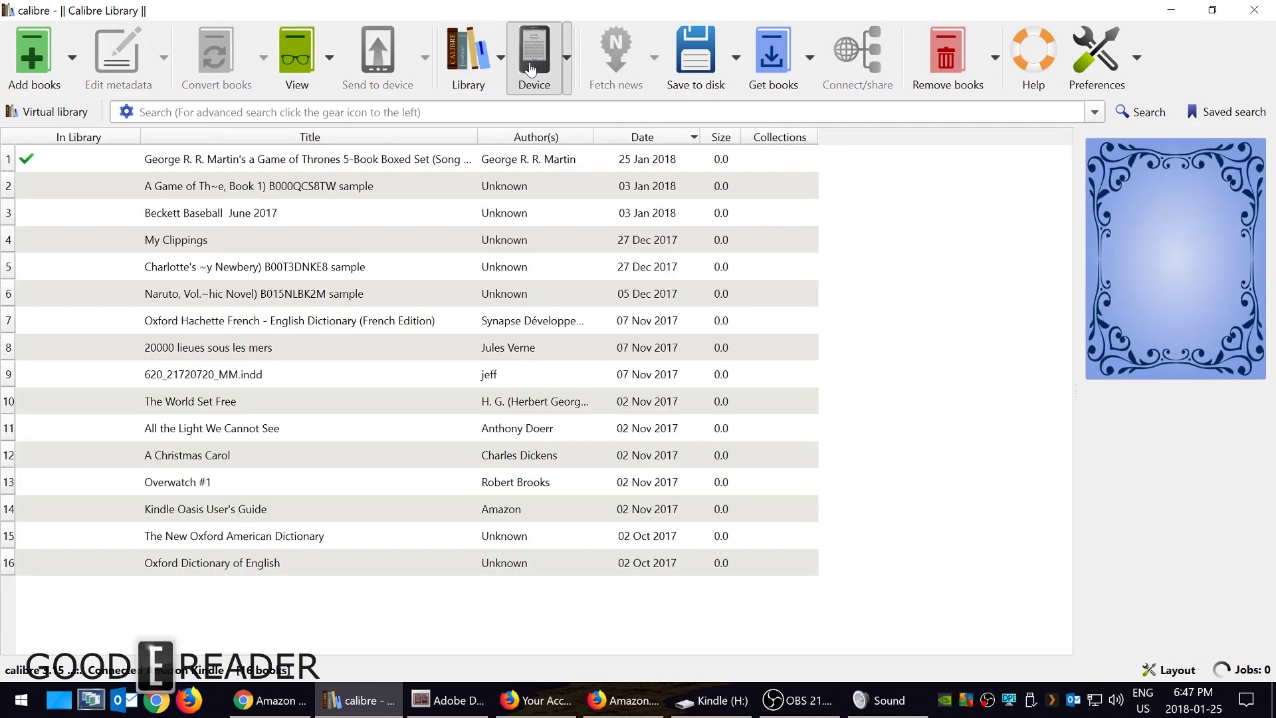
left_click(313, 169)
left_click(323, 193)
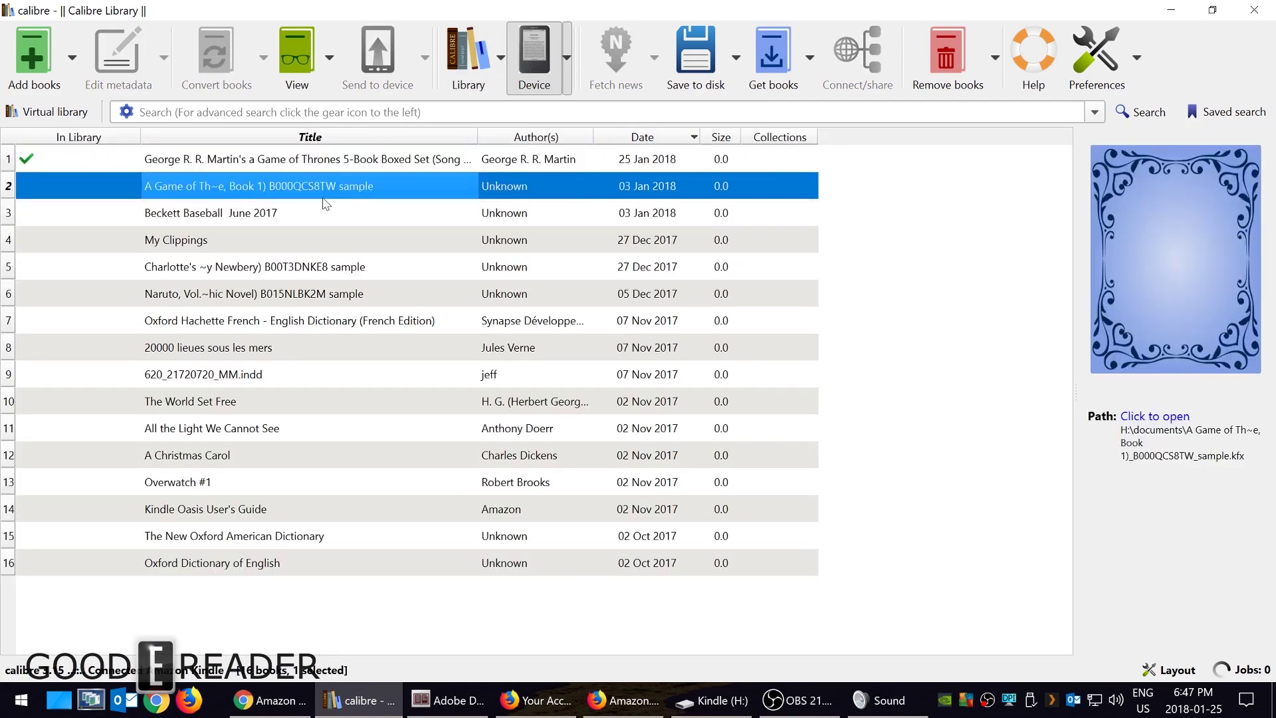
left_click(324, 212)
left_click(303, 244)
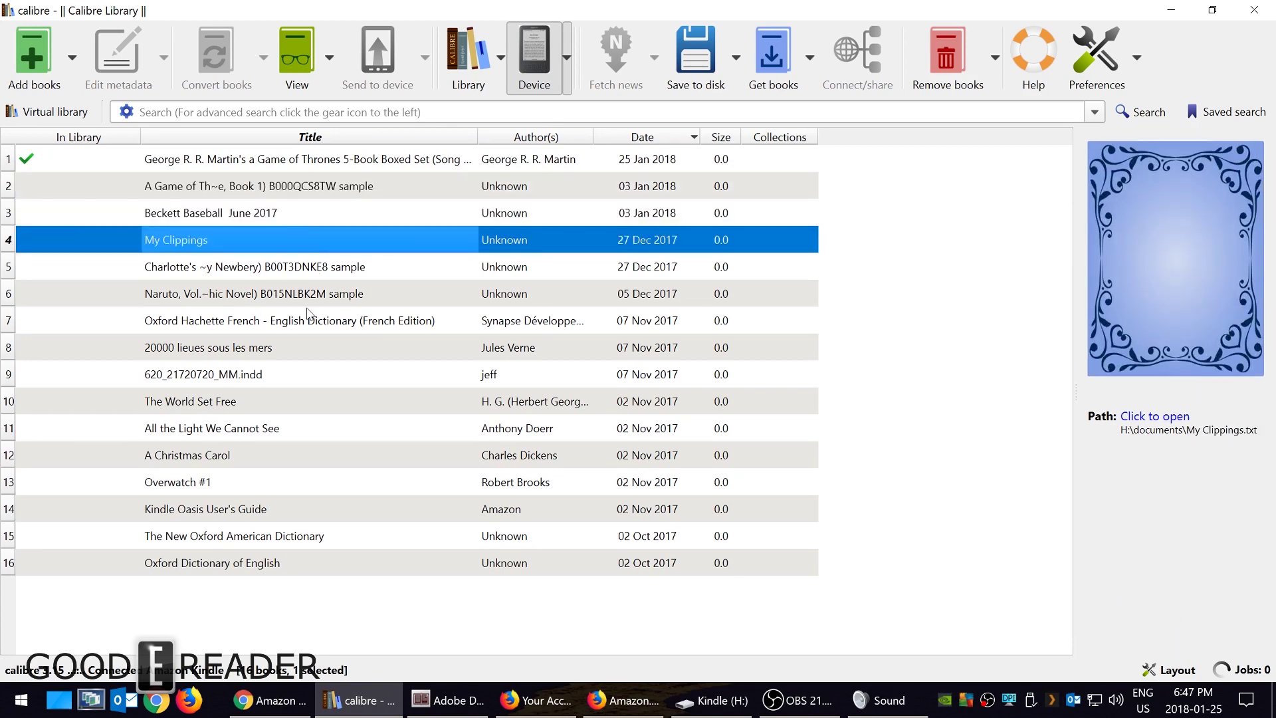
left_click(307, 266)
left_click(308, 323)
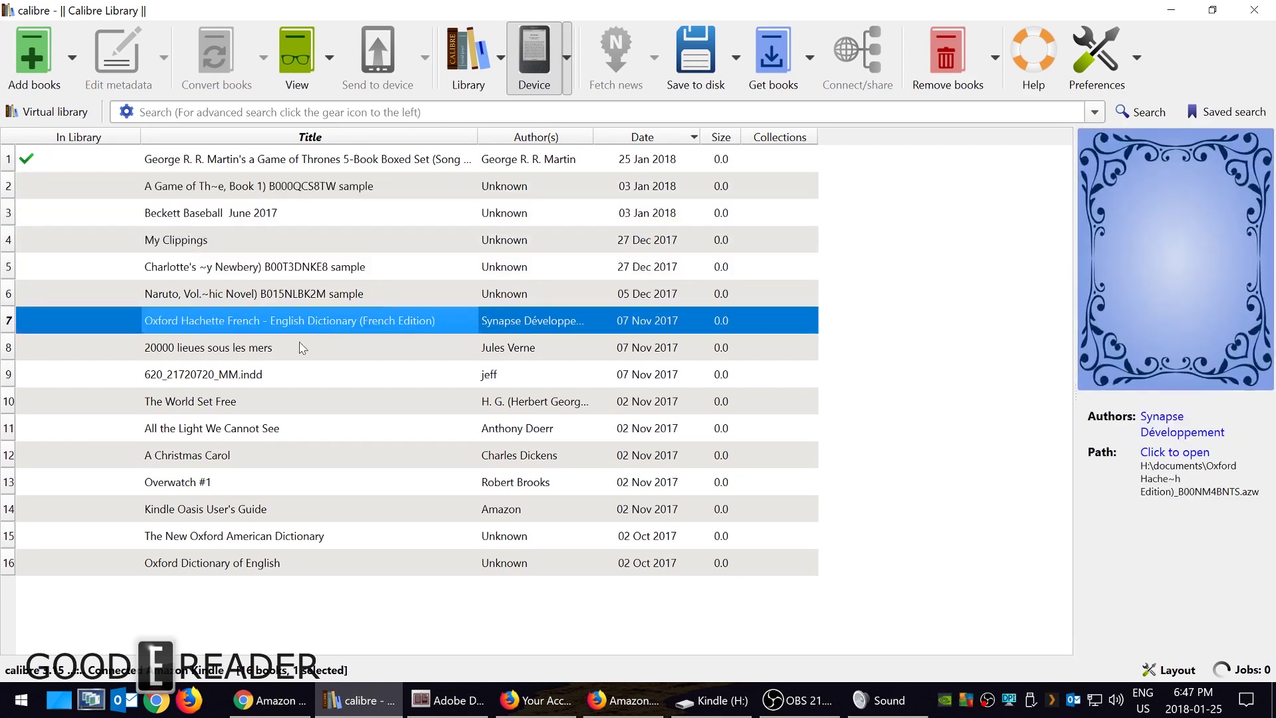
left_click(309, 348)
left_click(314, 381)
left_click(308, 406)
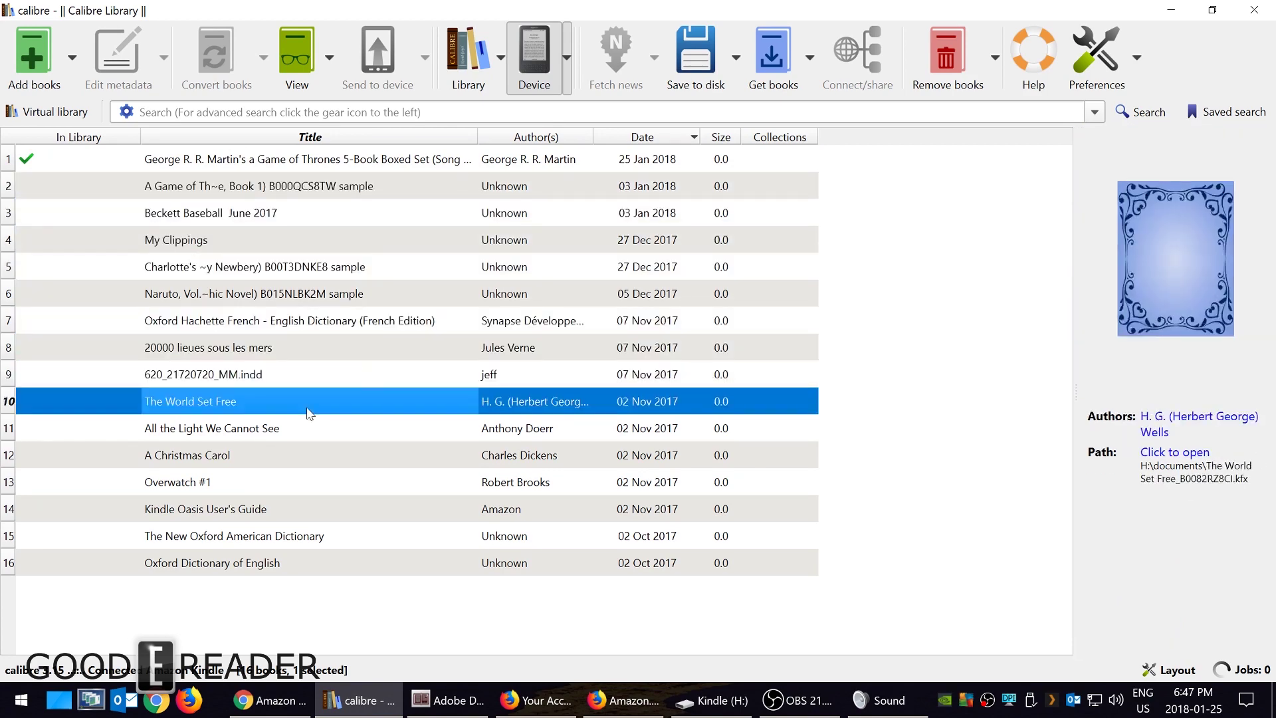
- Permanently remove the 620_21720720_MM.indd book from the Kindle
left_click(300, 380)
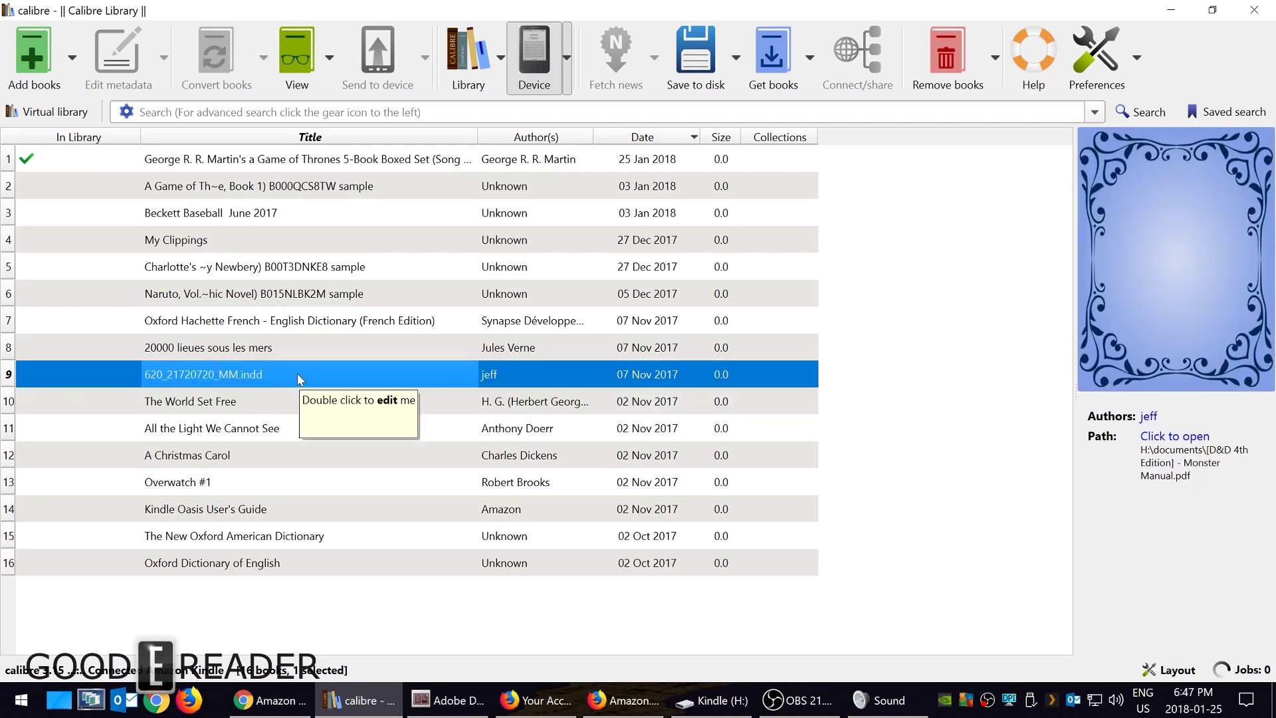
right_click(297, 375)
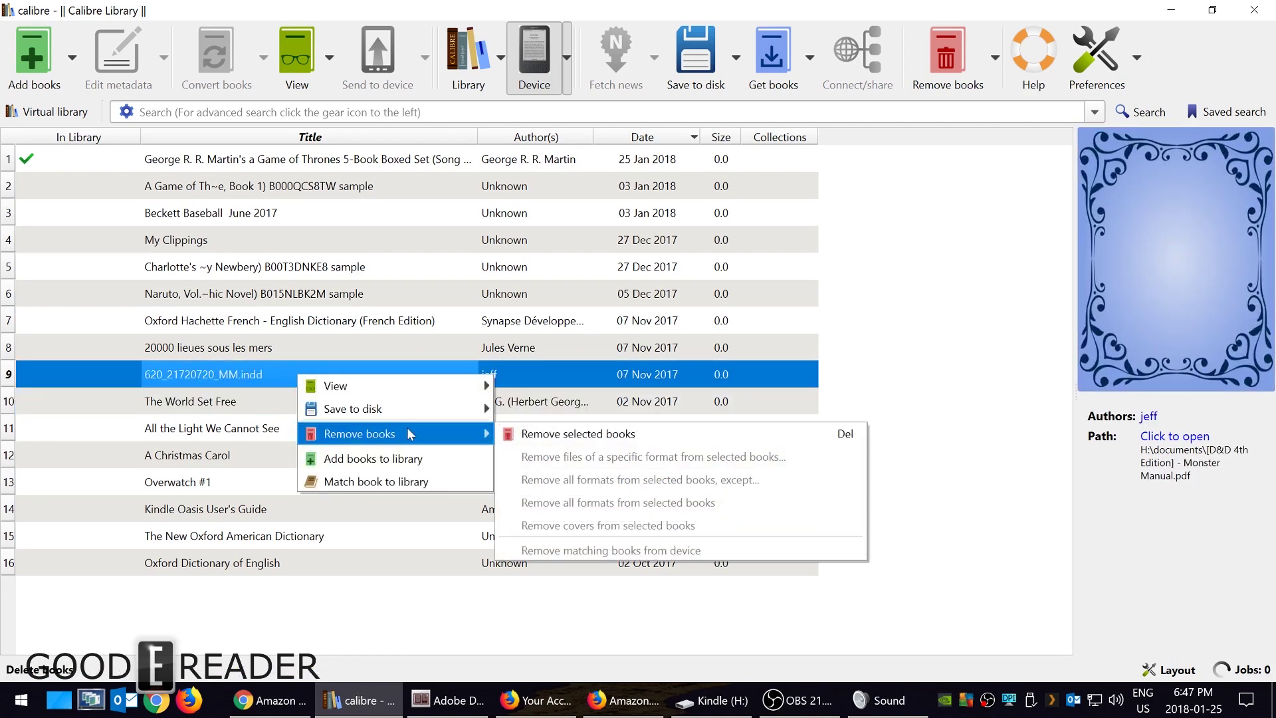
mouse_move(480, 433)
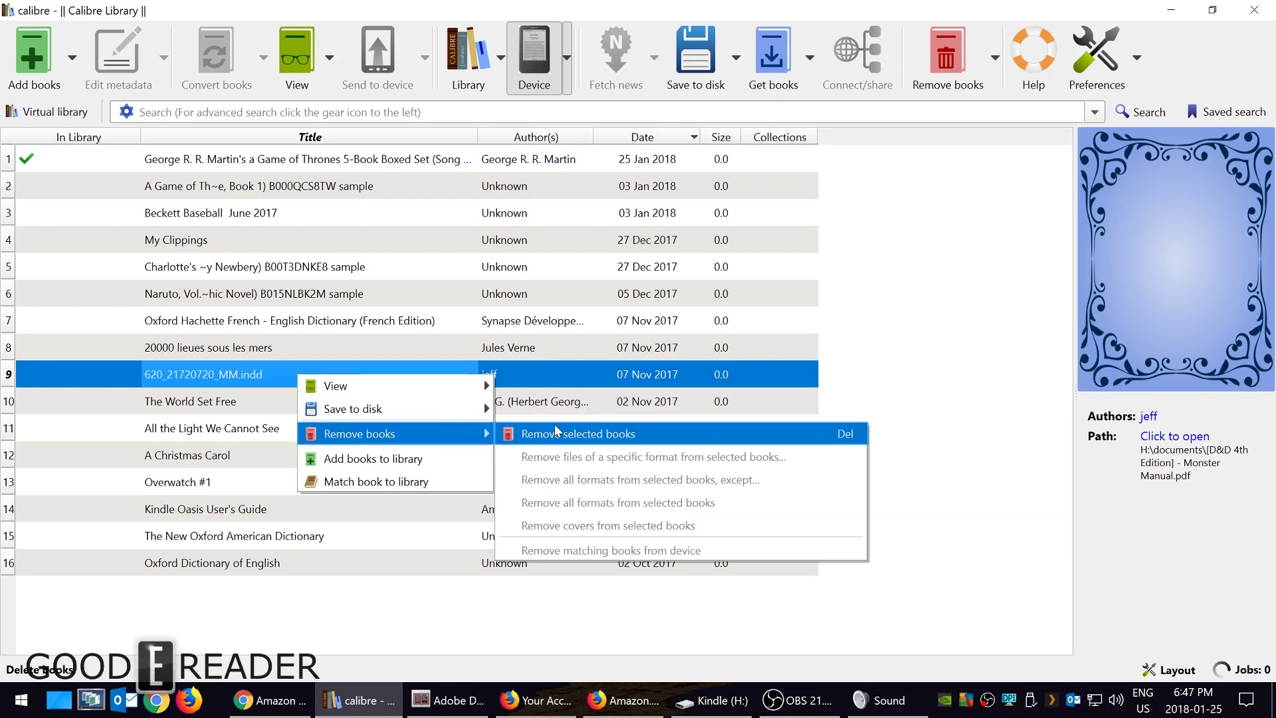
left_click(556, 432)
left_click(731, 399)
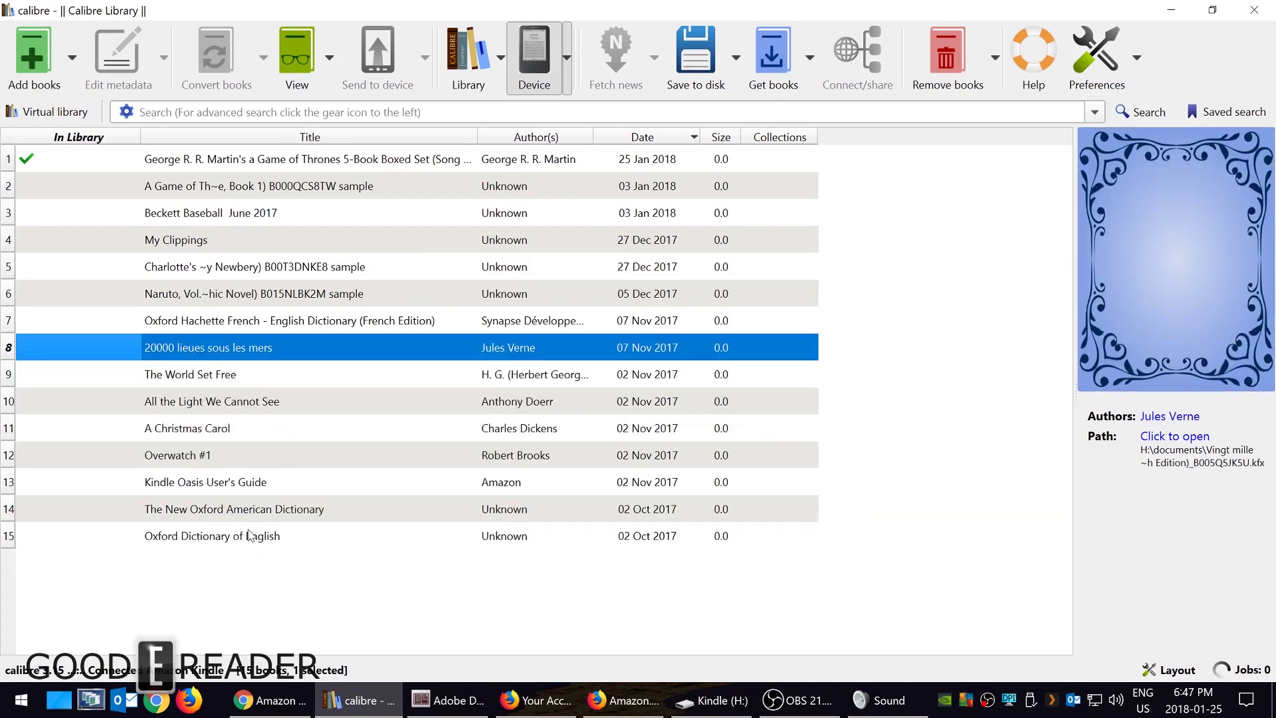
- Bring up the Kindle Oasis User's Guide's actions, then dismiss them, keeping the guide
left_click(236, 482)
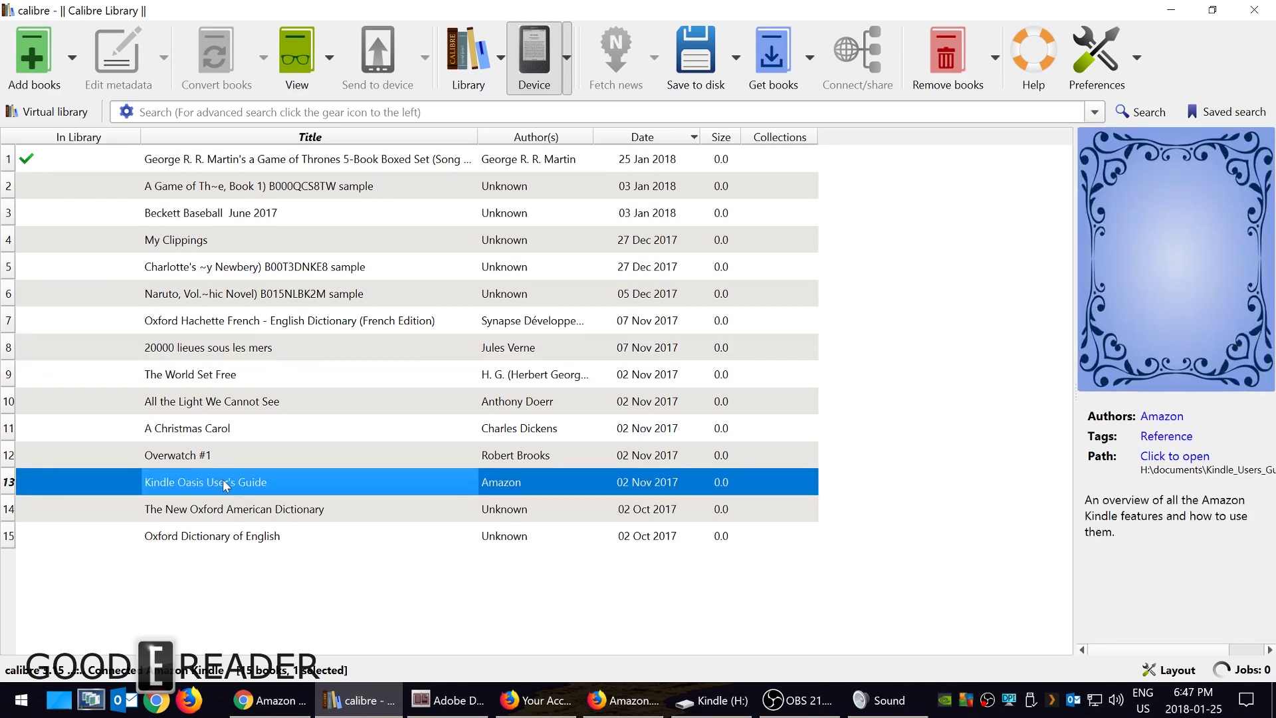
right_click(226, 485)
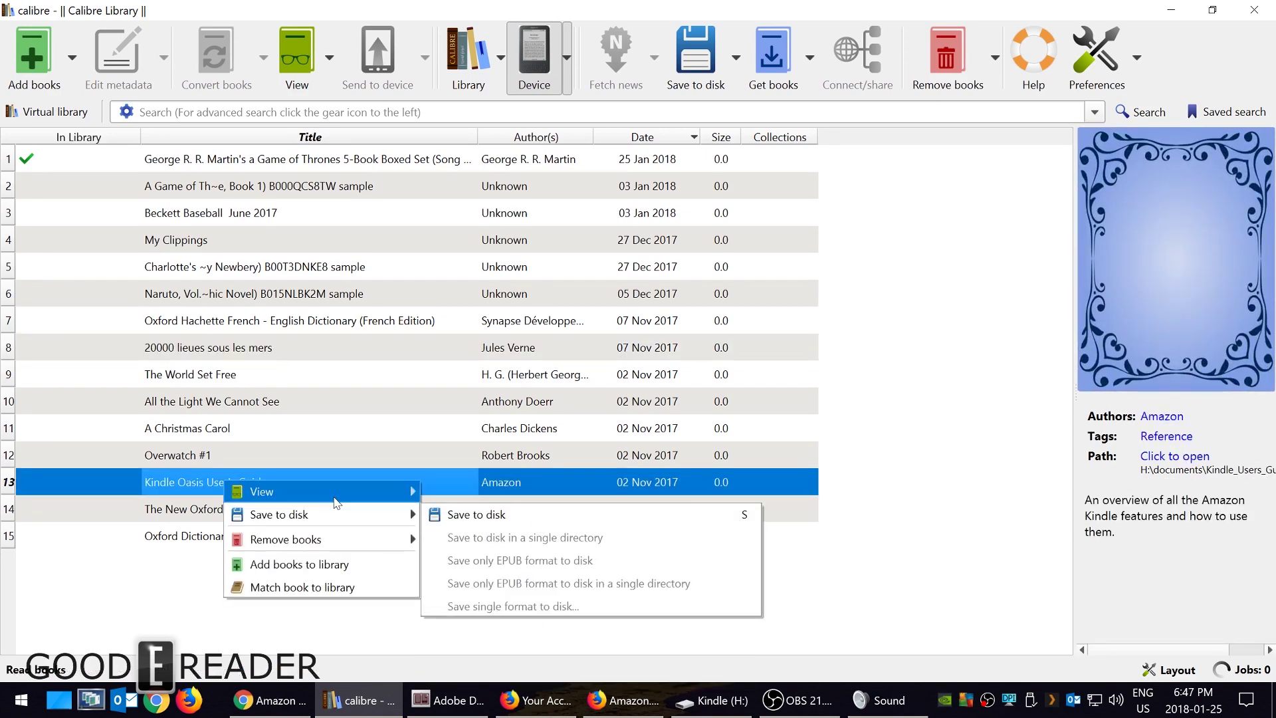
left_click(233, 384)
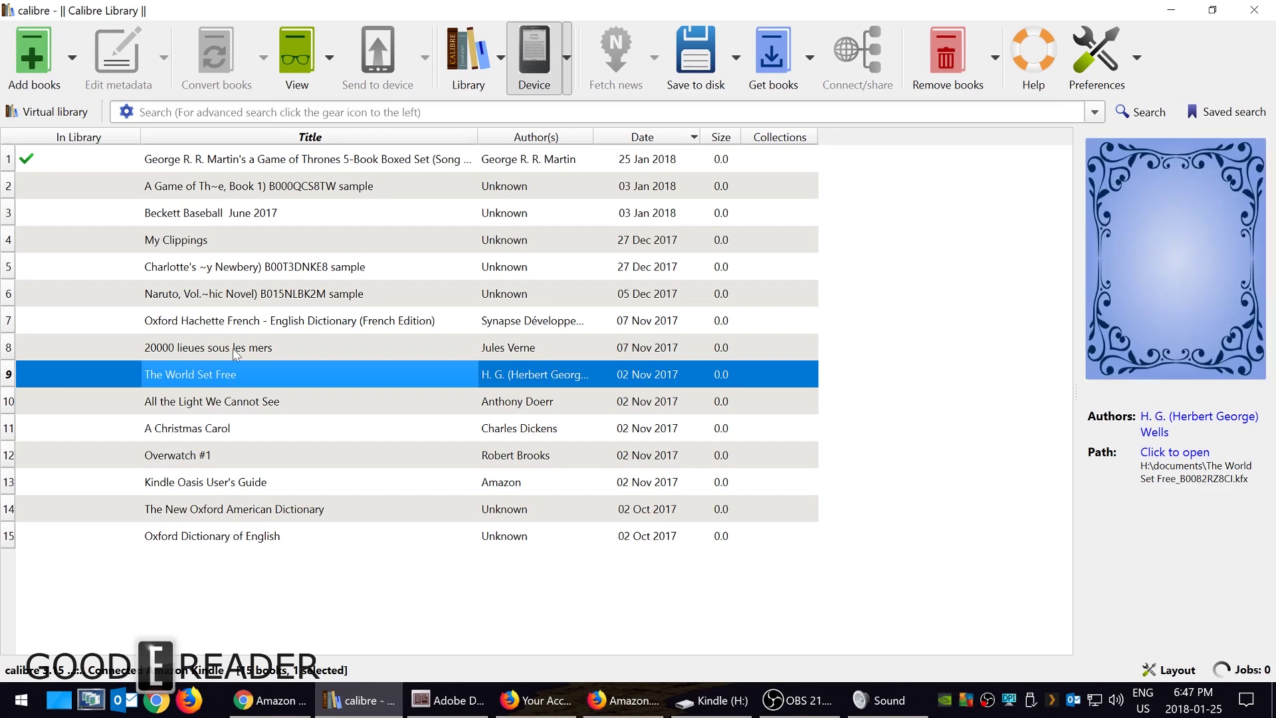
- Permanently delete the Naruto sample from the Kindle
left_click(240, 295)
right_click(241, 296)
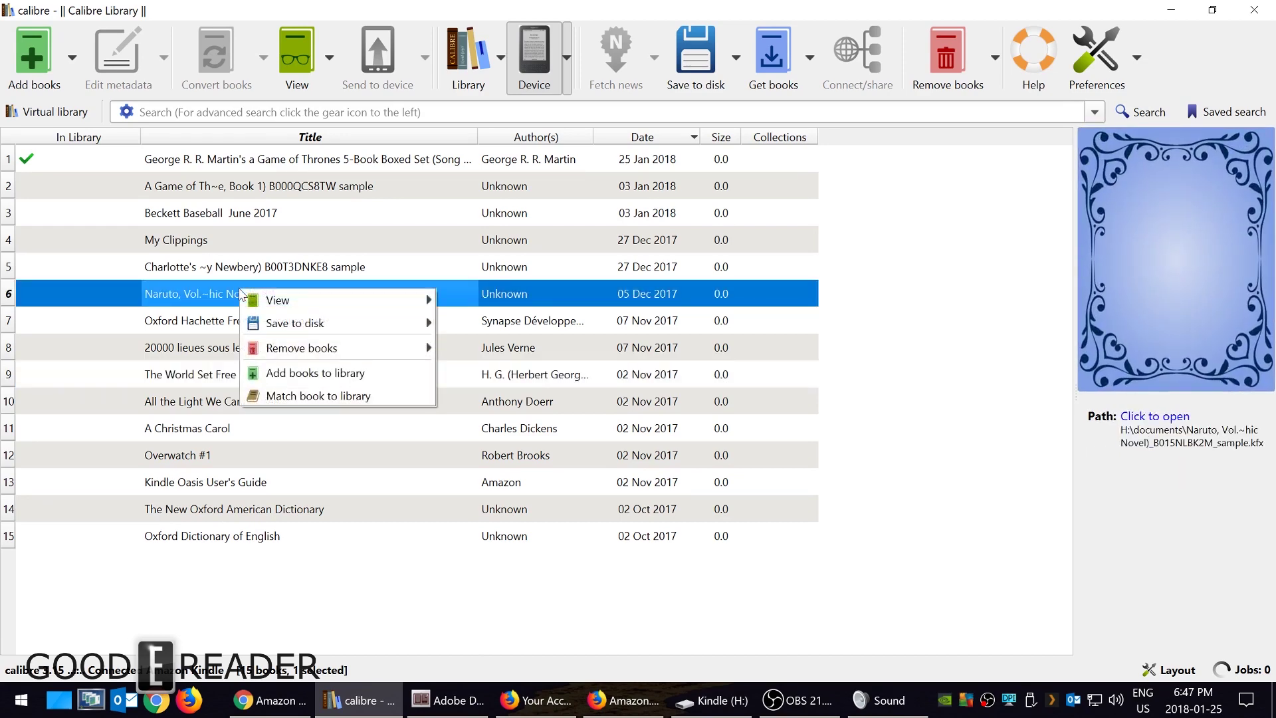
mouse_move(339, 359)
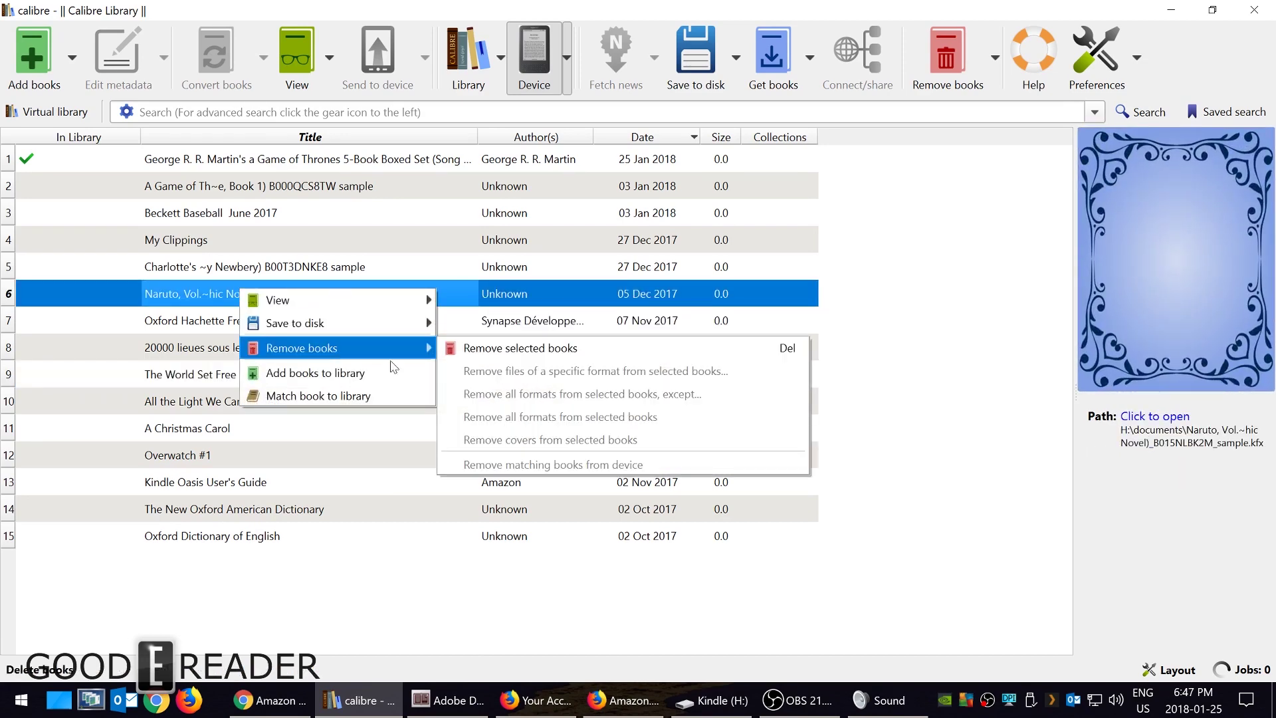
left_click(524, 348)
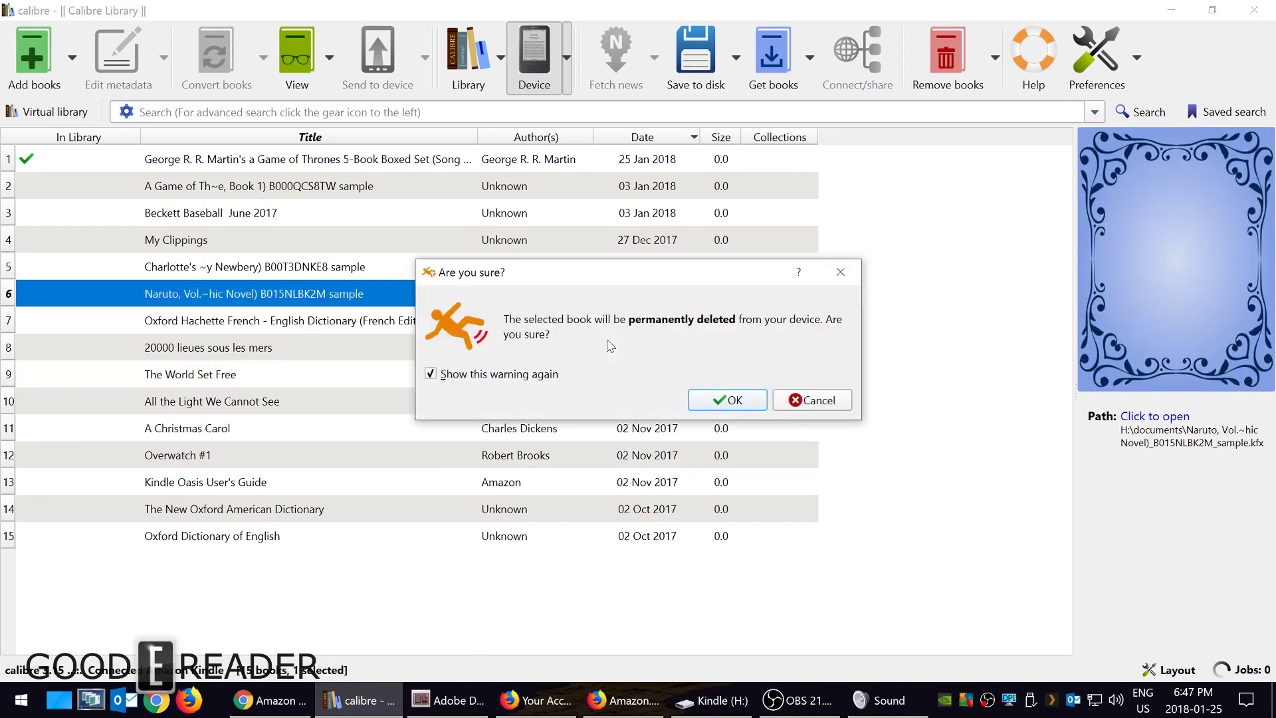
left_click(705, 402)
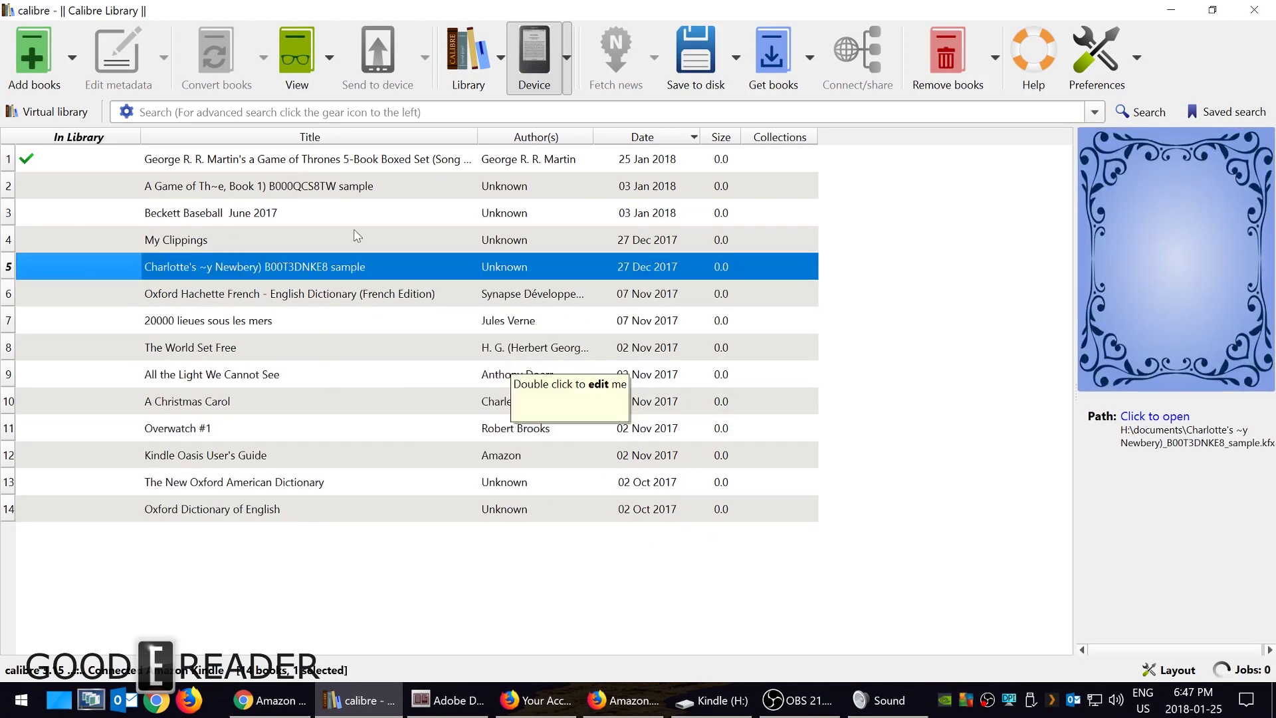
- Permanently delete the Charlotte's Web sample from the Kindle
right_click(248, 270)
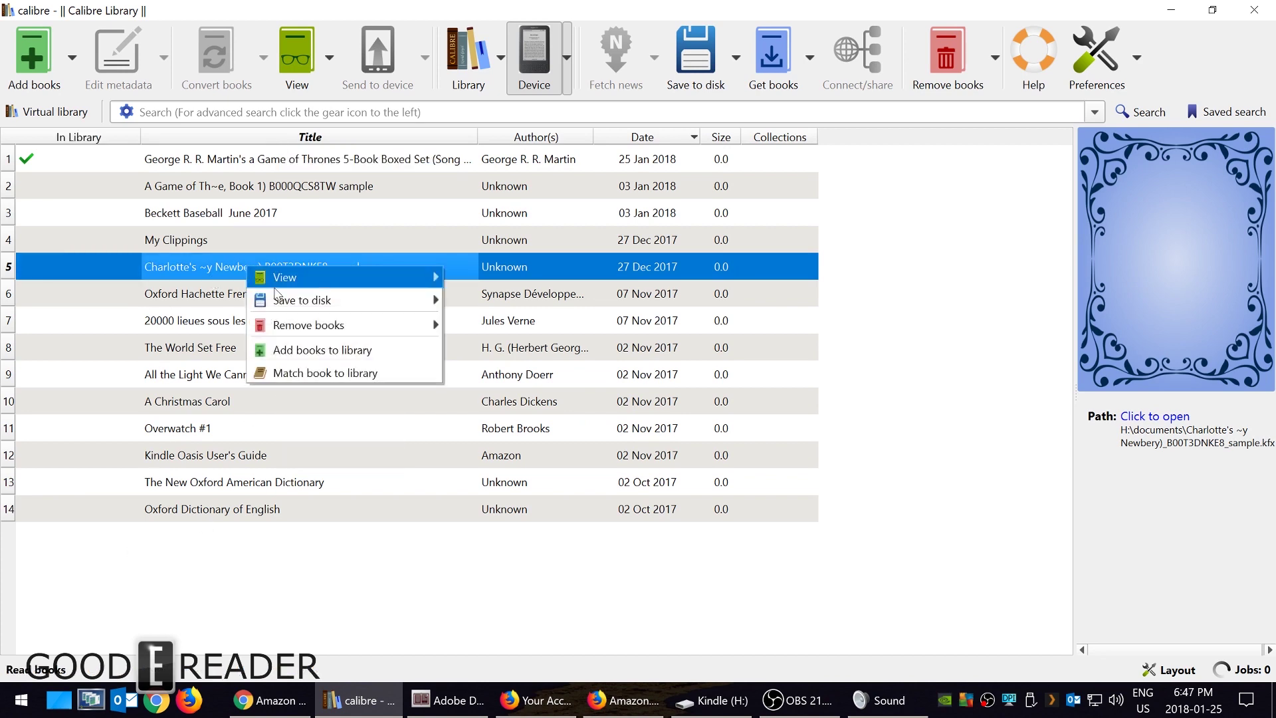
mouse_move(322, 334)
left_click(528, 325)
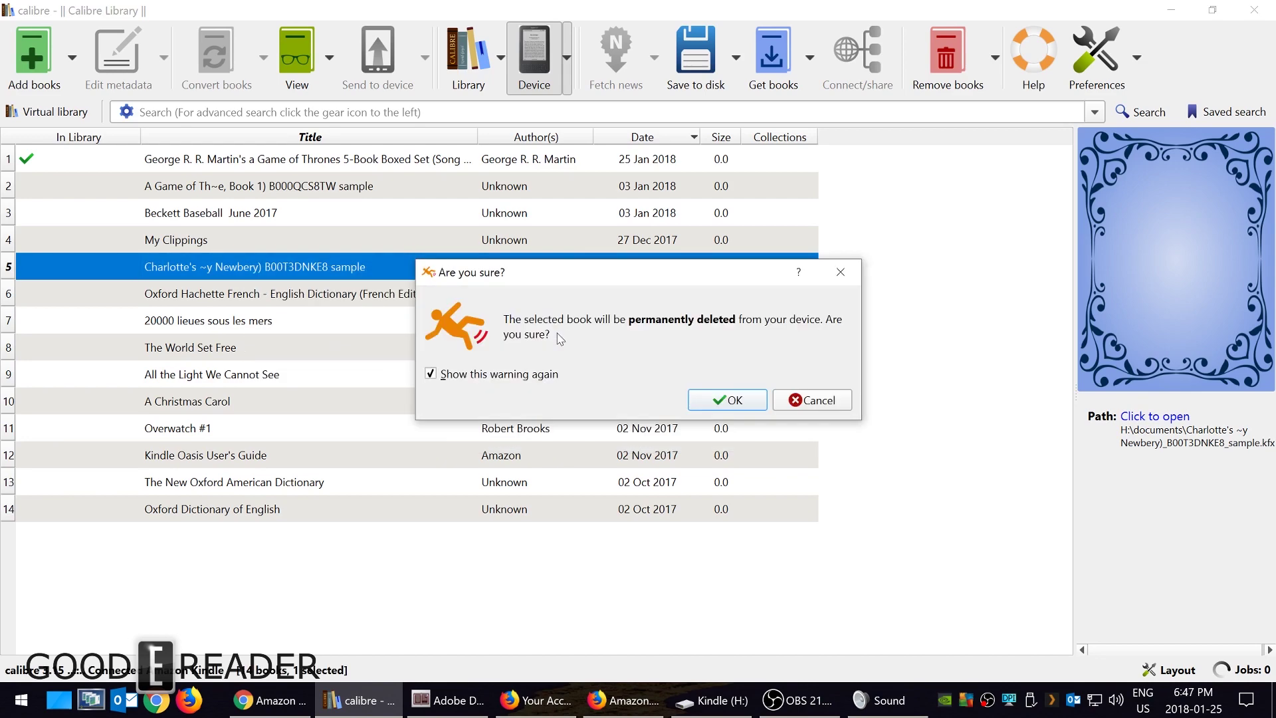
left_click(723, 405)
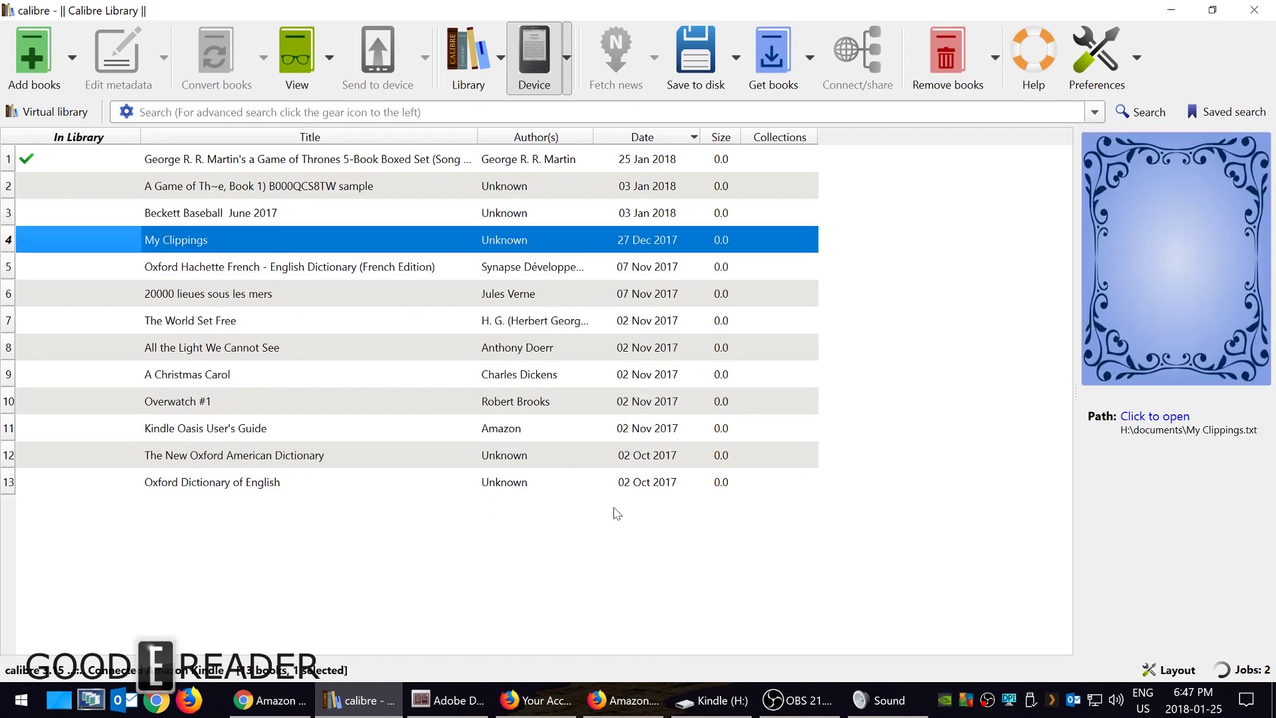
left_click(711, 700)
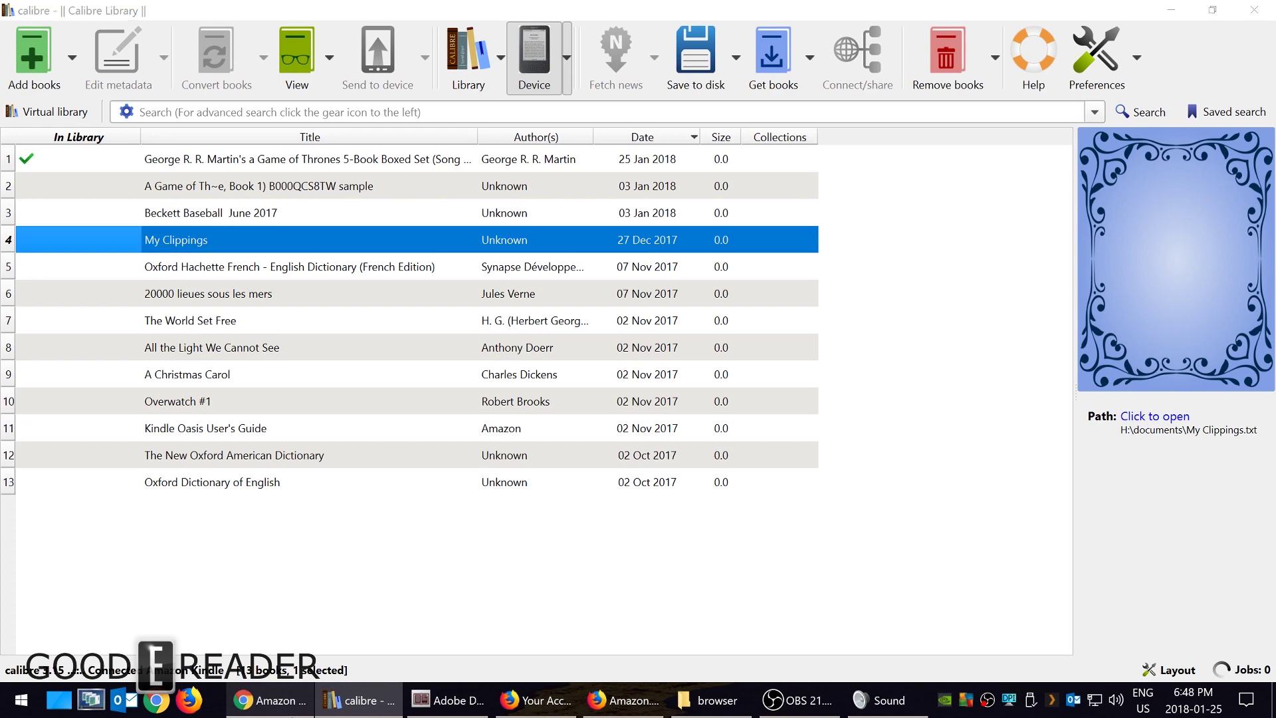
key("alt+Tab")
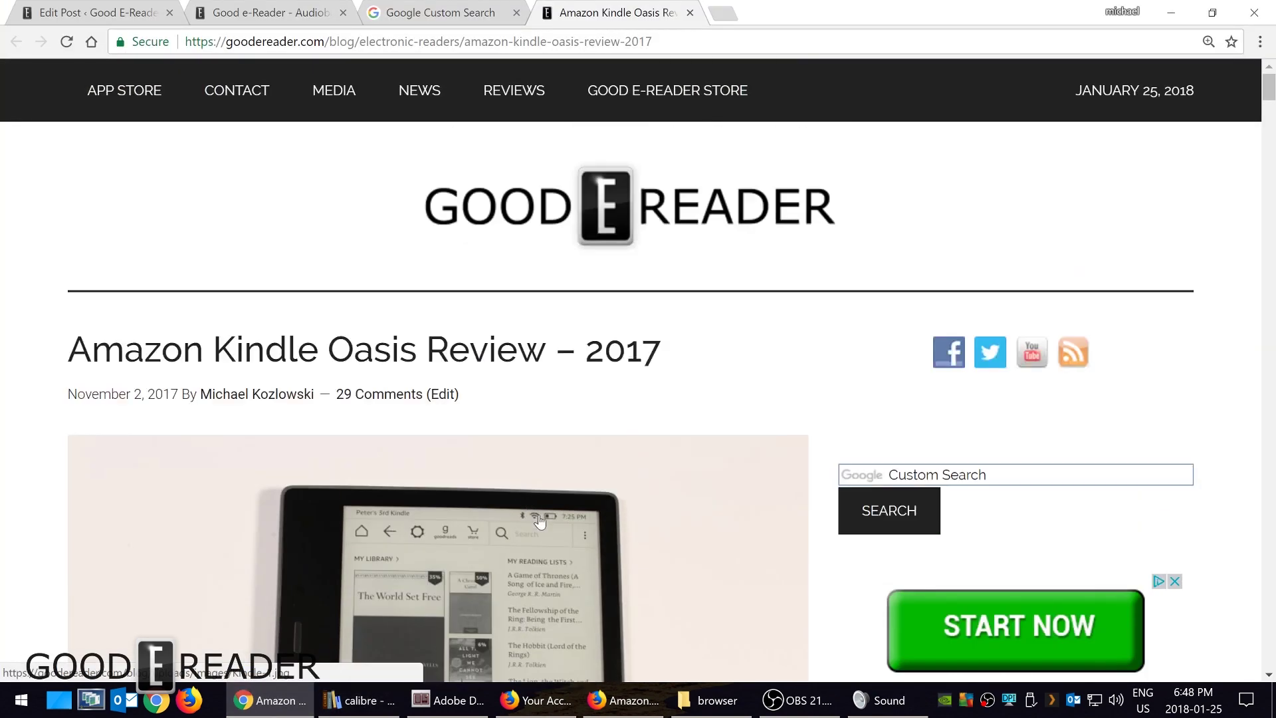
- Scroll the Kindle Oasis review down to its photo of the Oasis library screen
scroll(532, 505, "down", 4)
scroll(557, 527, "down", 1)
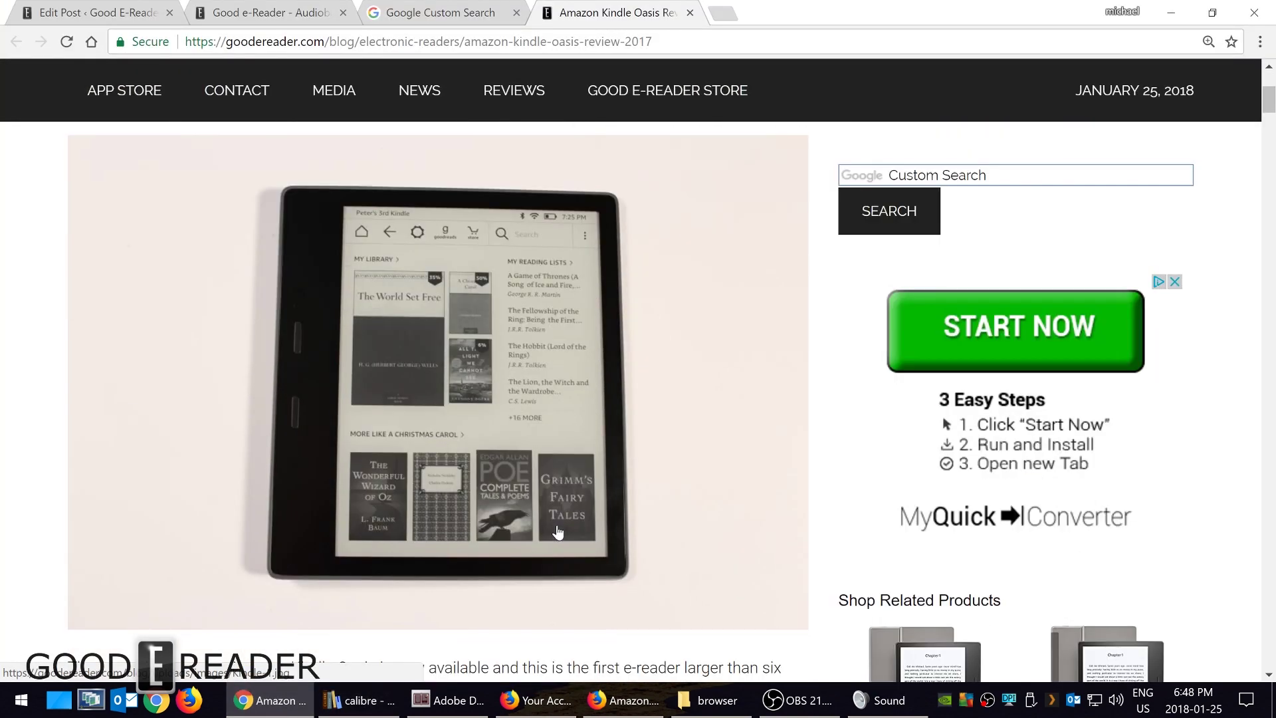